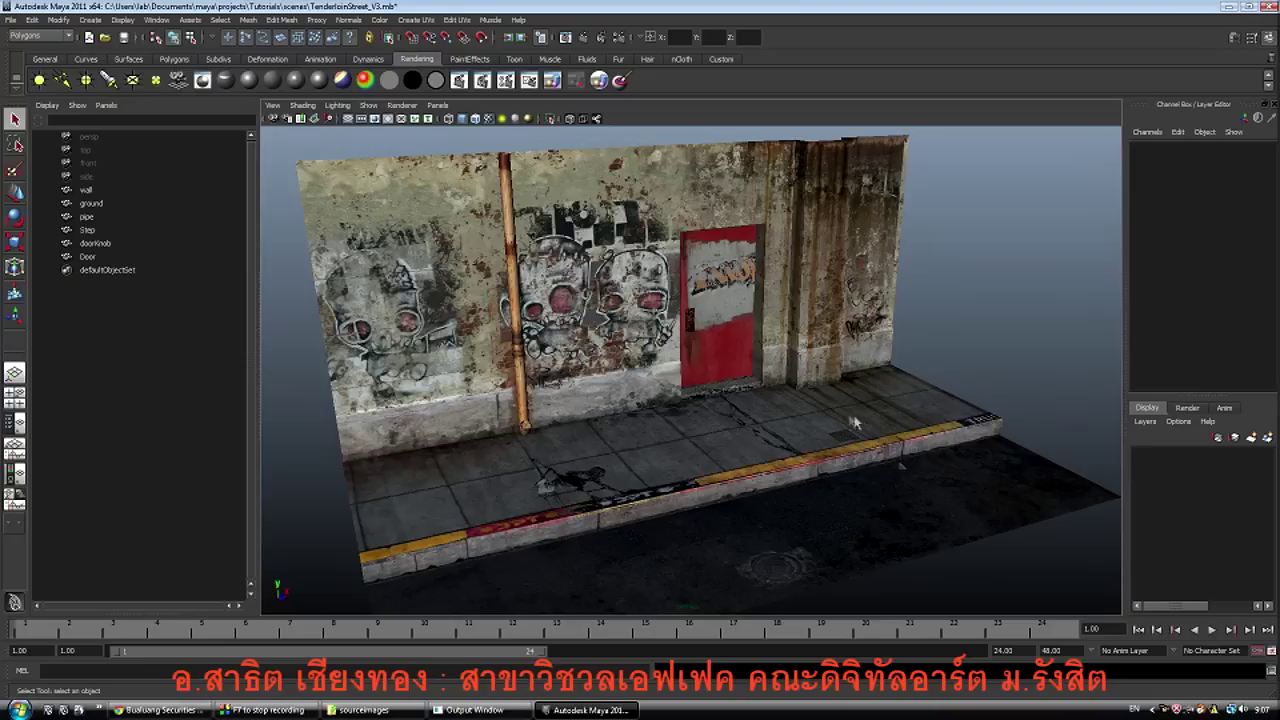
Create a camera and move it up to about Y 3.7 and forward to about Z 2.6
{"action": "left_click_drag", "start_coordinate": [846, 421], "coordinate": [793, 422], "text": "alt"}
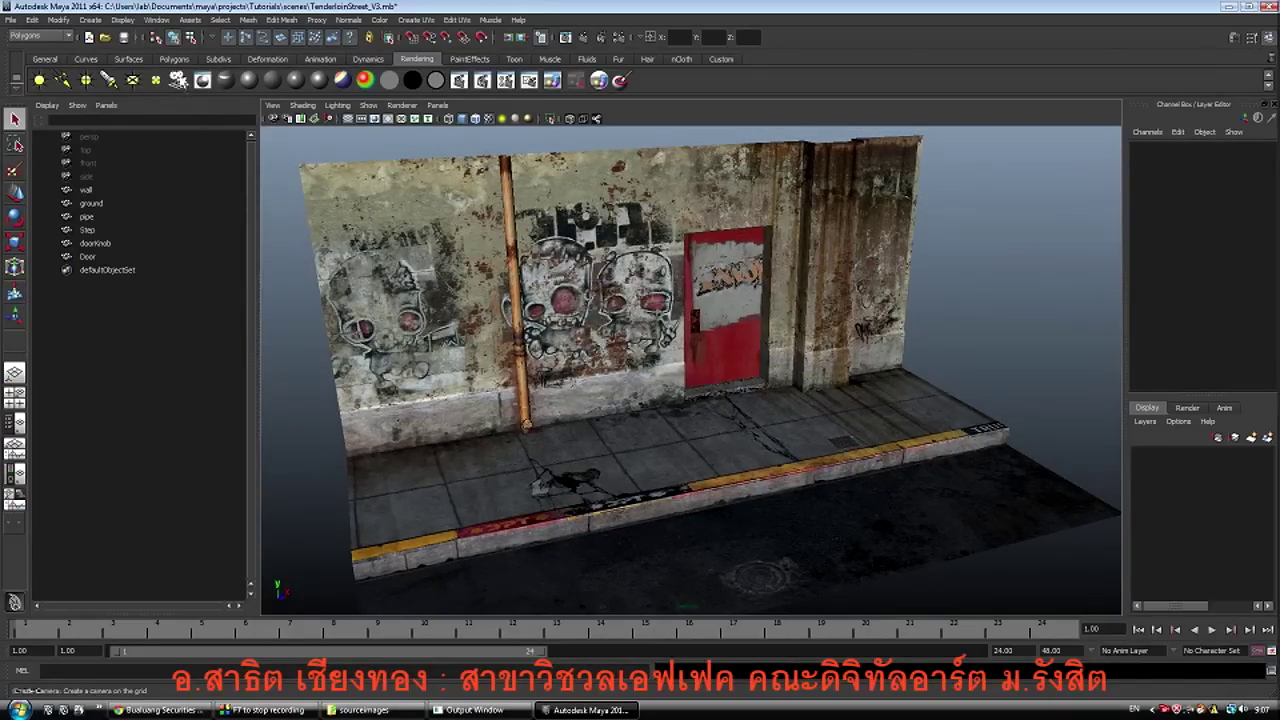
{"action": "left_click", "coordinate": [90, 20]}
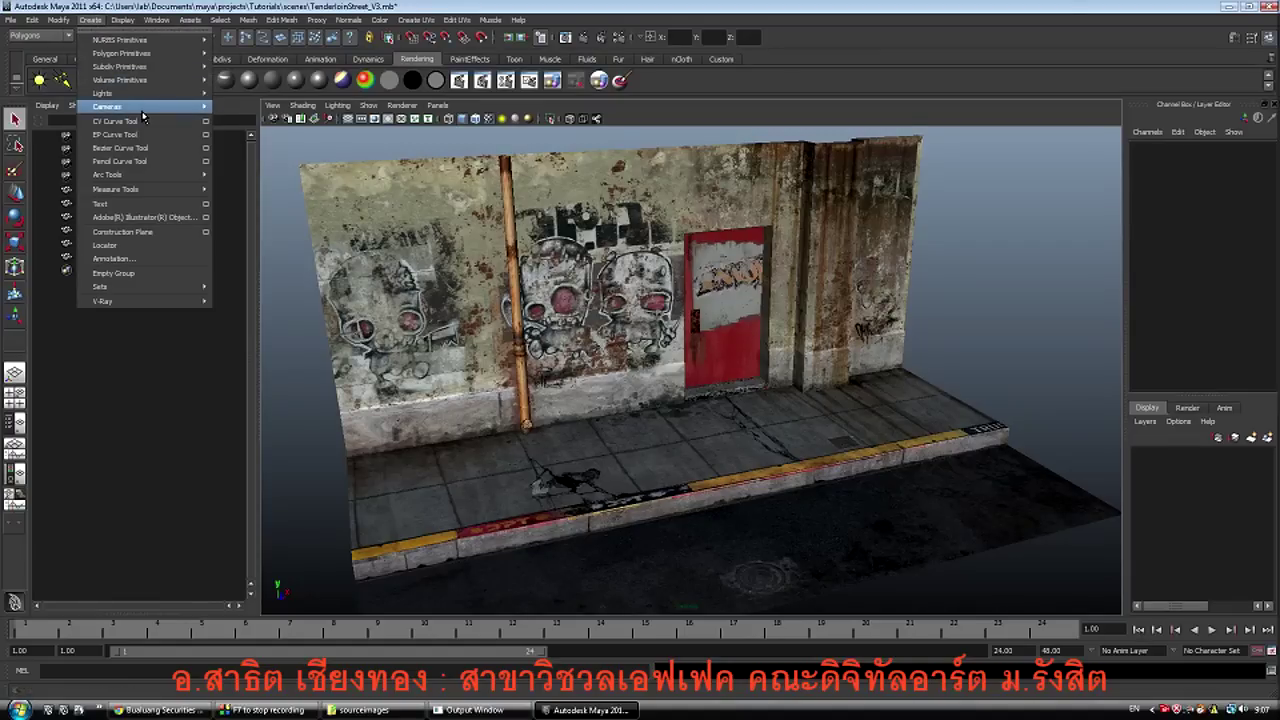
{"action": "mouse_move", "coordinate": [160, 106]}
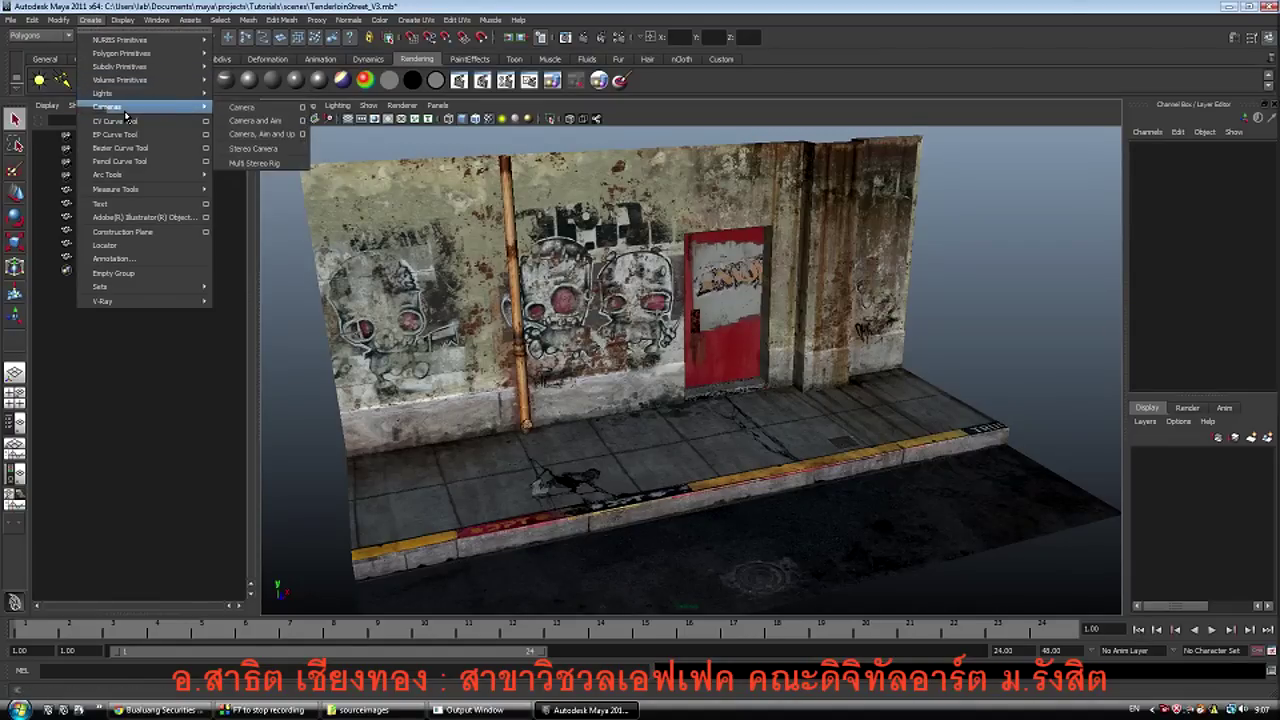
{"action": "left_click", "coordinate": [250, 112]}
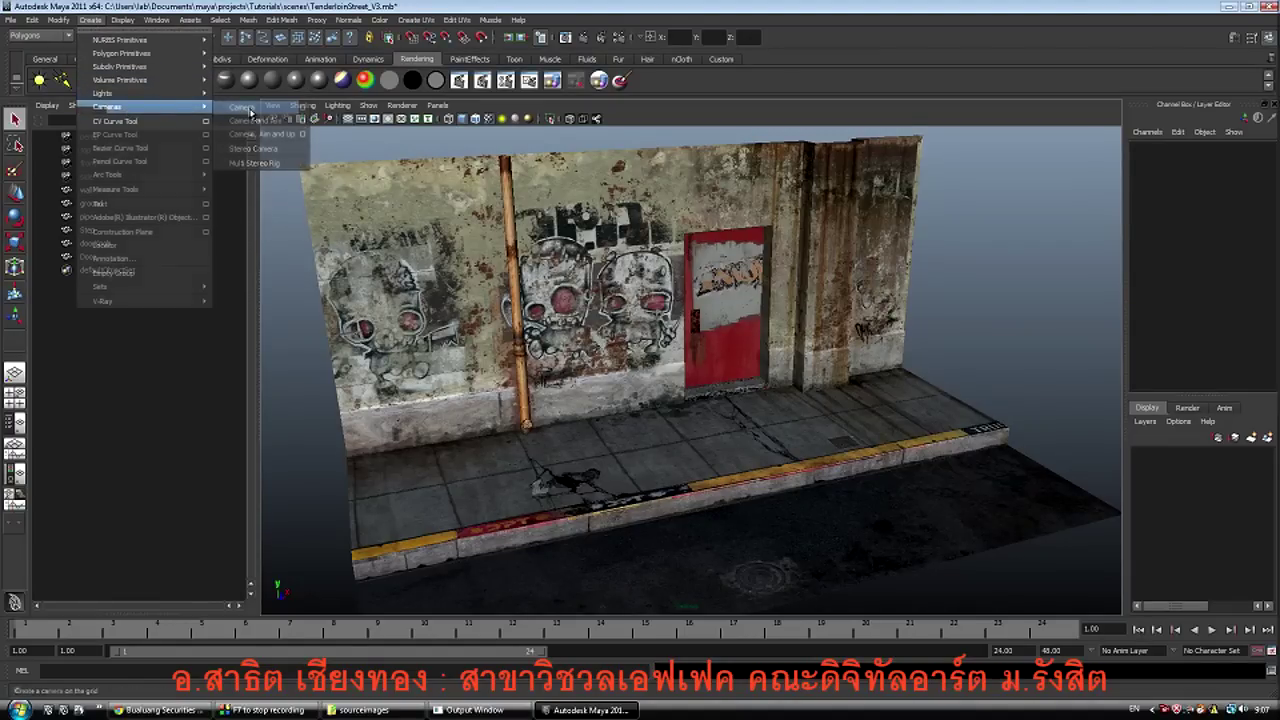
{"action": "left_click", "coordinate": [17, 196]}
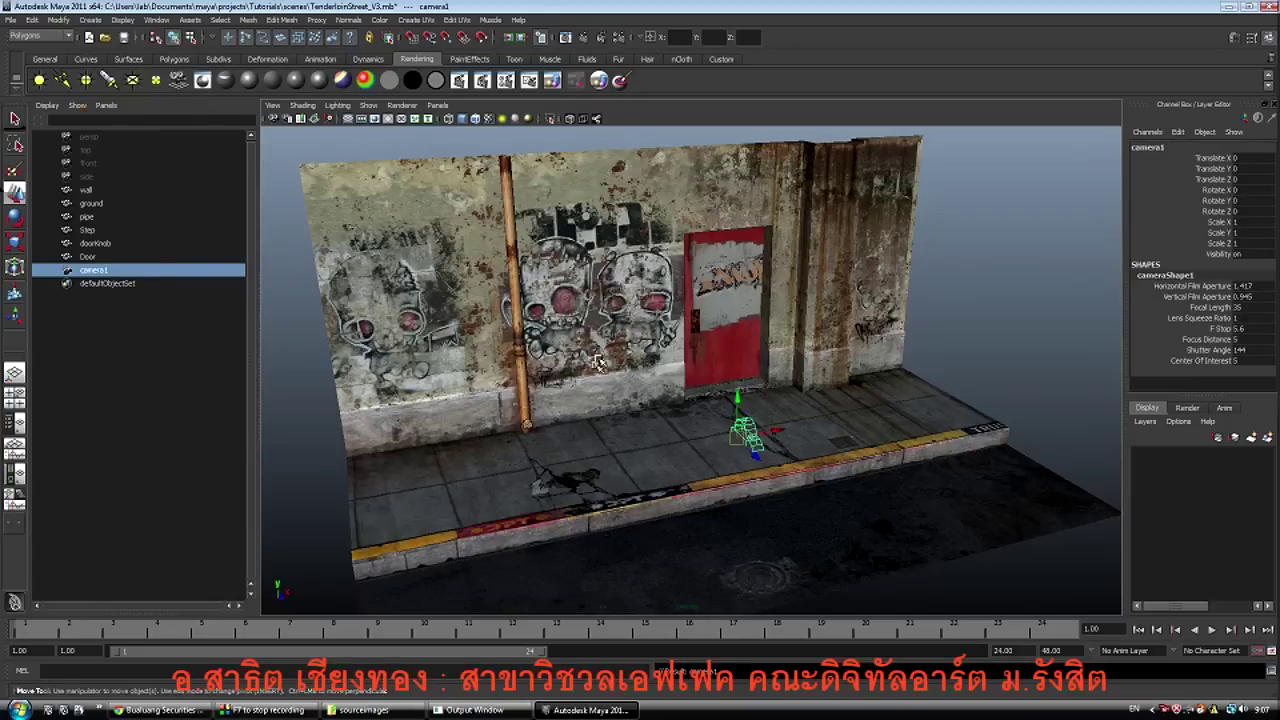
{"action": "left_click_drag", "start_coordinate": [749, 432], "coordinate": [771, 434], "text": "alt"}
{"action": "left_click_drag", "start_coordinate": [740, 393], "coordinate": [812, 399]}
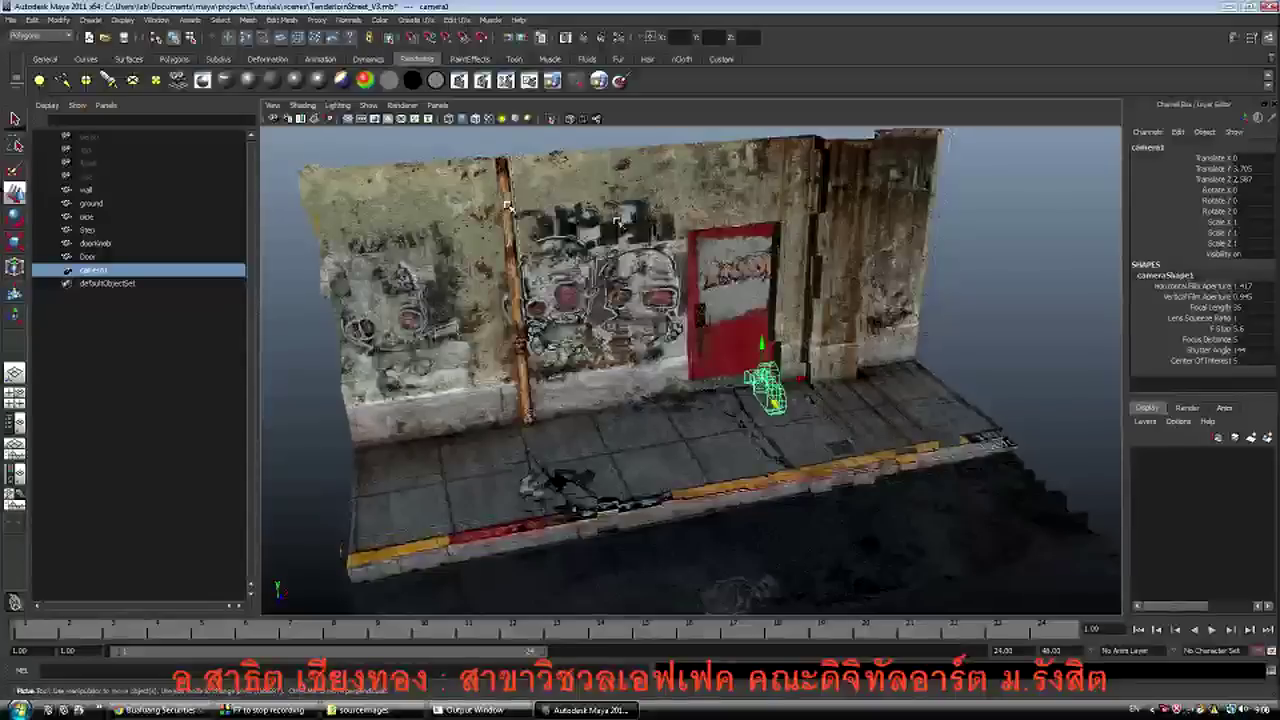
Look through the new camera and frame the street from about X -16.9, Y 11.4, Z 18.6, rotated about X -19.8 and Y -34.4
{"action": "left_click", "coordinate": [437, 105]}
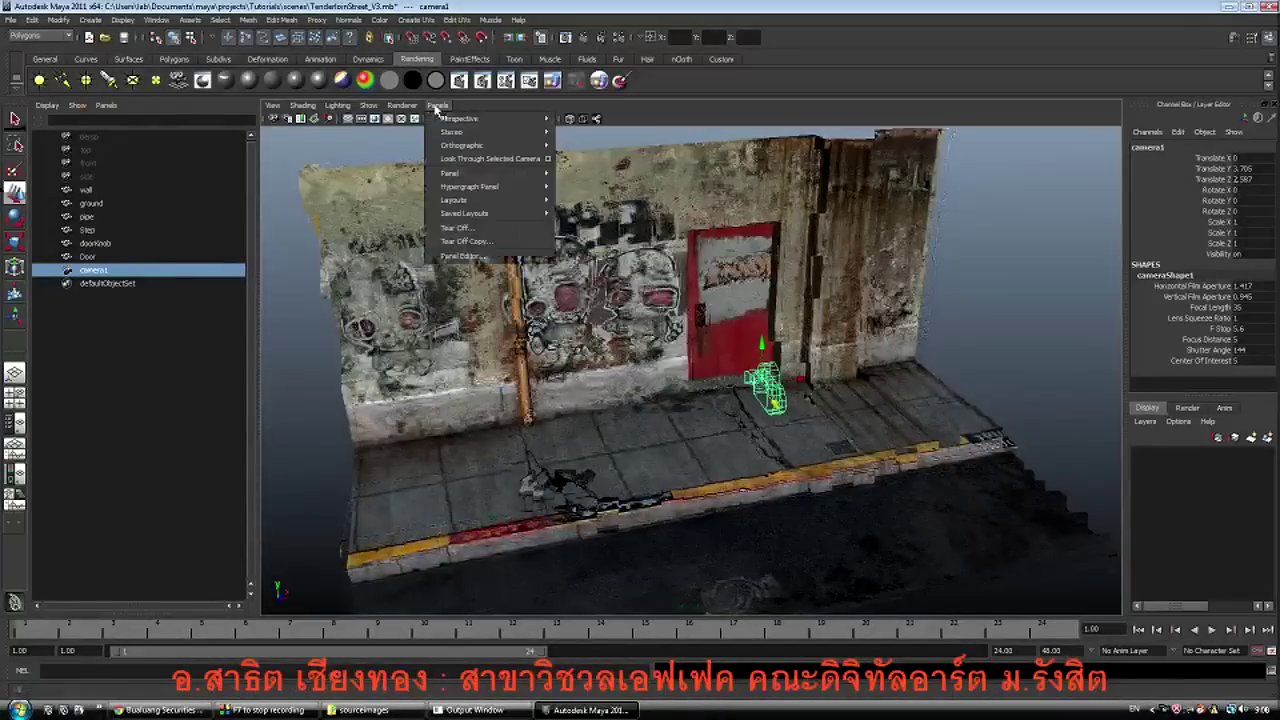
{"action": "left_click", "coordinate": [496, 161]}
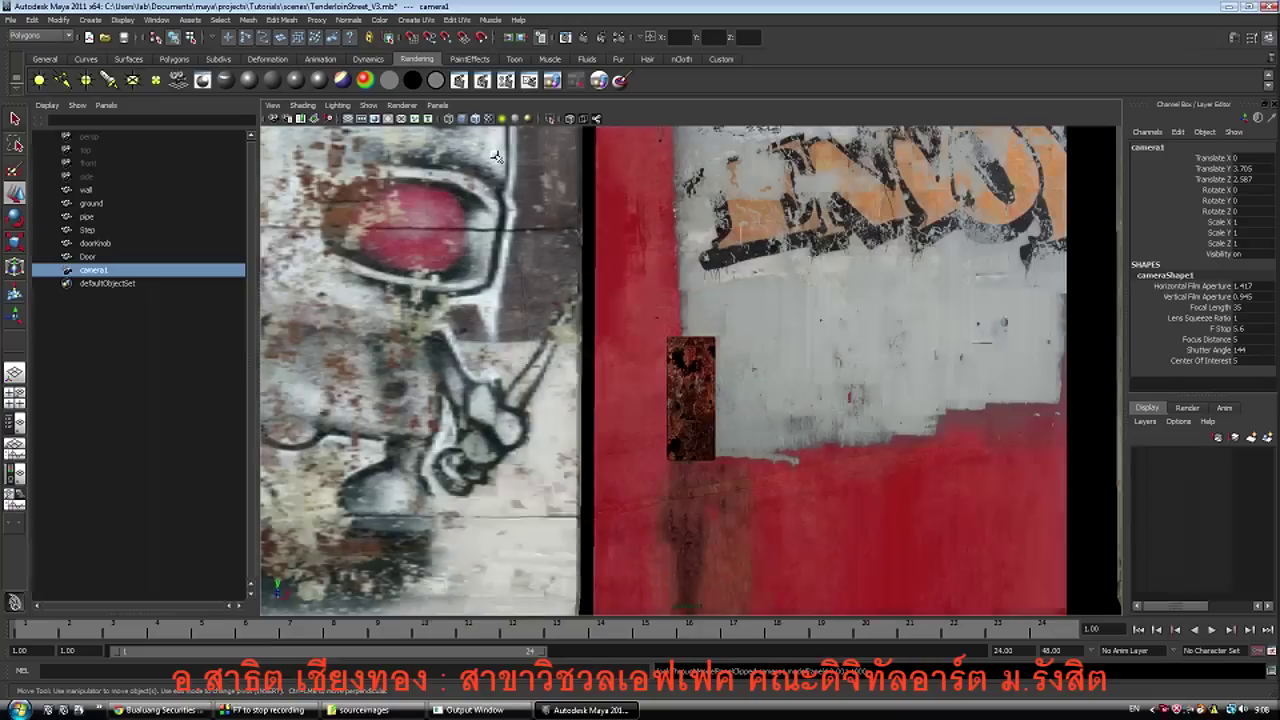
{"action": "right_click_drag", "start_coordinate": [910, 330], "coordinate": [650, 382], "text": "alt"}
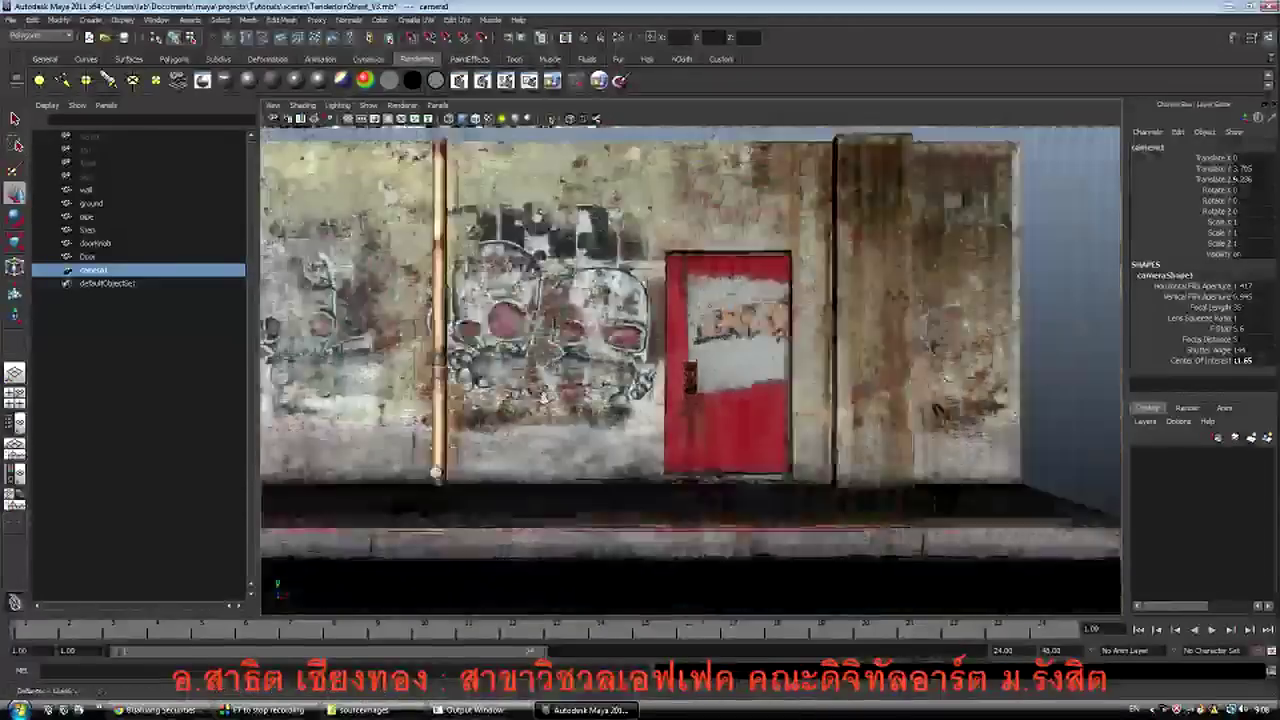
{"action": "left_click_drag", "start_coordinate": [650, 382], "coordinate": [691, 394], "text": "alt"}
{"action": "right_click_drag", "start_coordinate": [691, 394], "coordinate": [612, 402], "text": "alt"}
{"action": "left_click_drag", "start_coordinate": [612, 402], "coordinate": [648, 418], "text": "alt"}
{"action": "right_click_drag", "start_coordinate": [648, 418], "coordinate": [676, 400], "text": "alt"}
{"action": "left_click_drag", "start_coordinate": [676, 400], "coordinate": [677, 390], "text": "alt"}
{"action": "middle_click_drag", "start_coordinate": [677, 390], "coordinate": [689, 377], "text": "alt"}
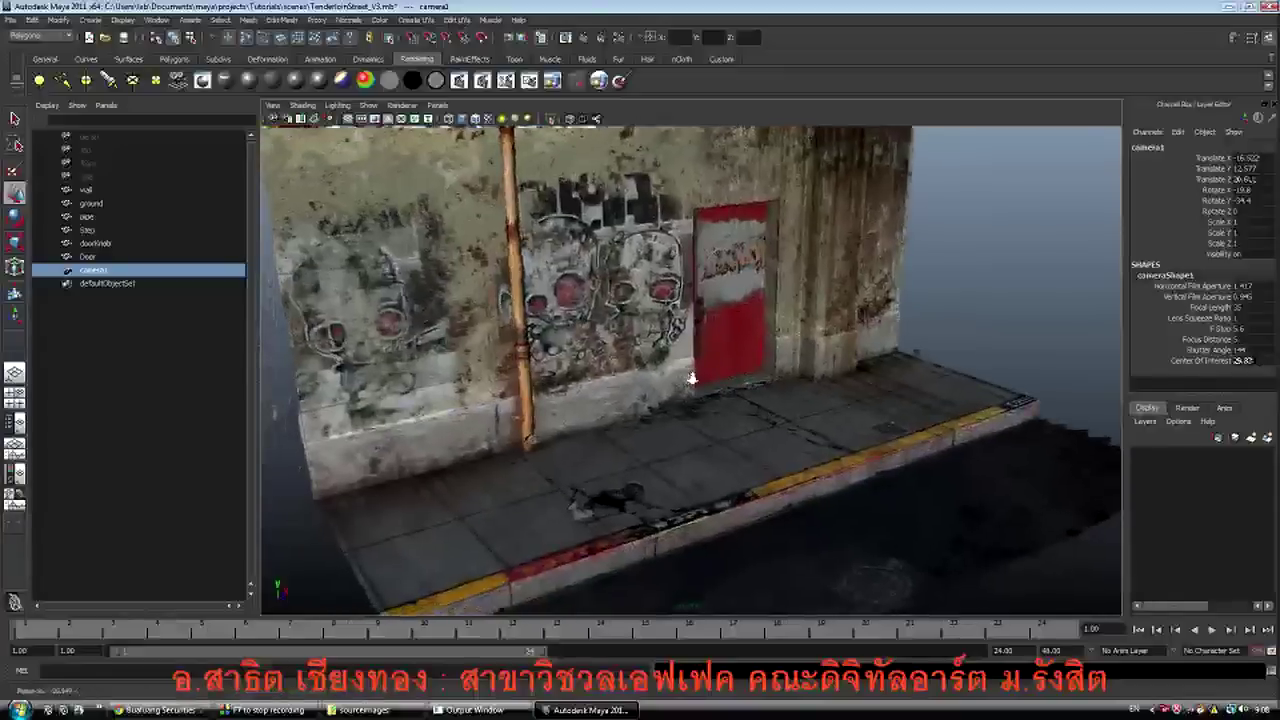
{"action": "right_click_drag", "start_coordinate": [689, 377], "coordinate": [726, 375], "text": "alt"}
{"action": "middle_click_drag", "start_coordinate": [726, 375], "coordinate": [735, 368], "text": "alt"}
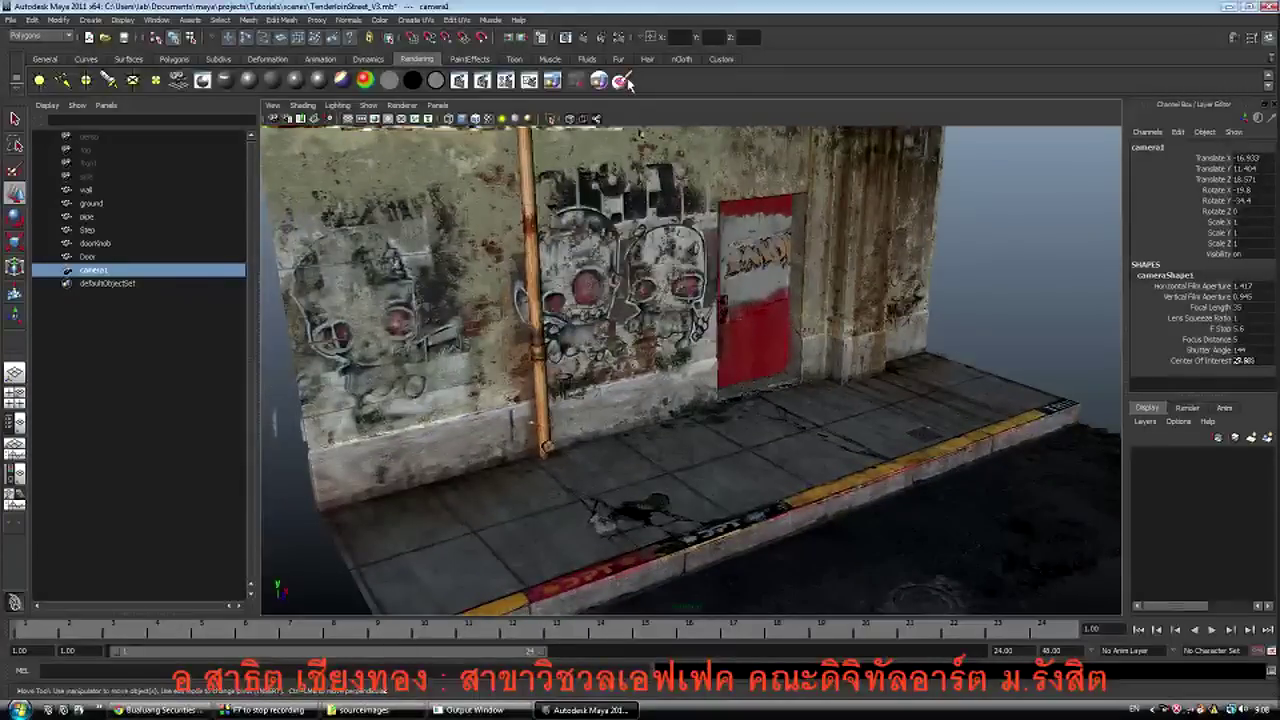
Set the render settings to use mental ray with the Production quality preset
{"action": "left_click", "coordinate": [618, 37]}
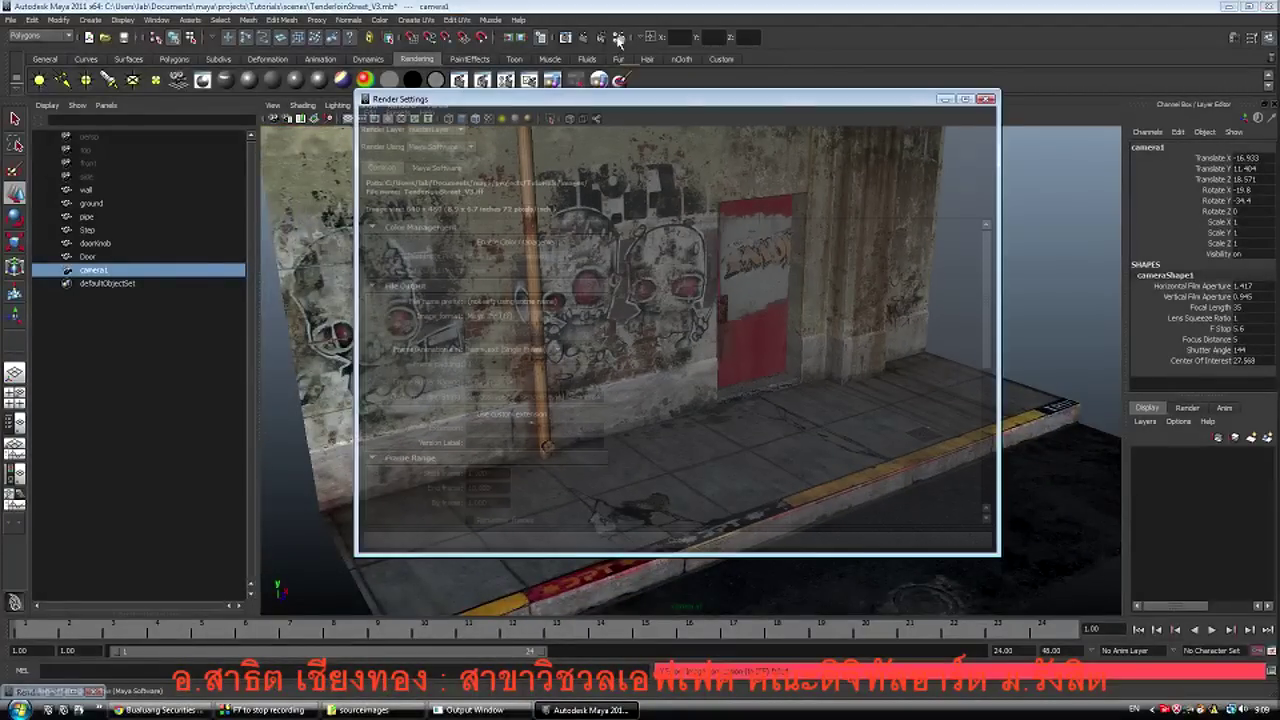
{"action": "left_click", "coordinate": [424, 146]}
{"action": "left_click", "coordinate": [430, 196]}
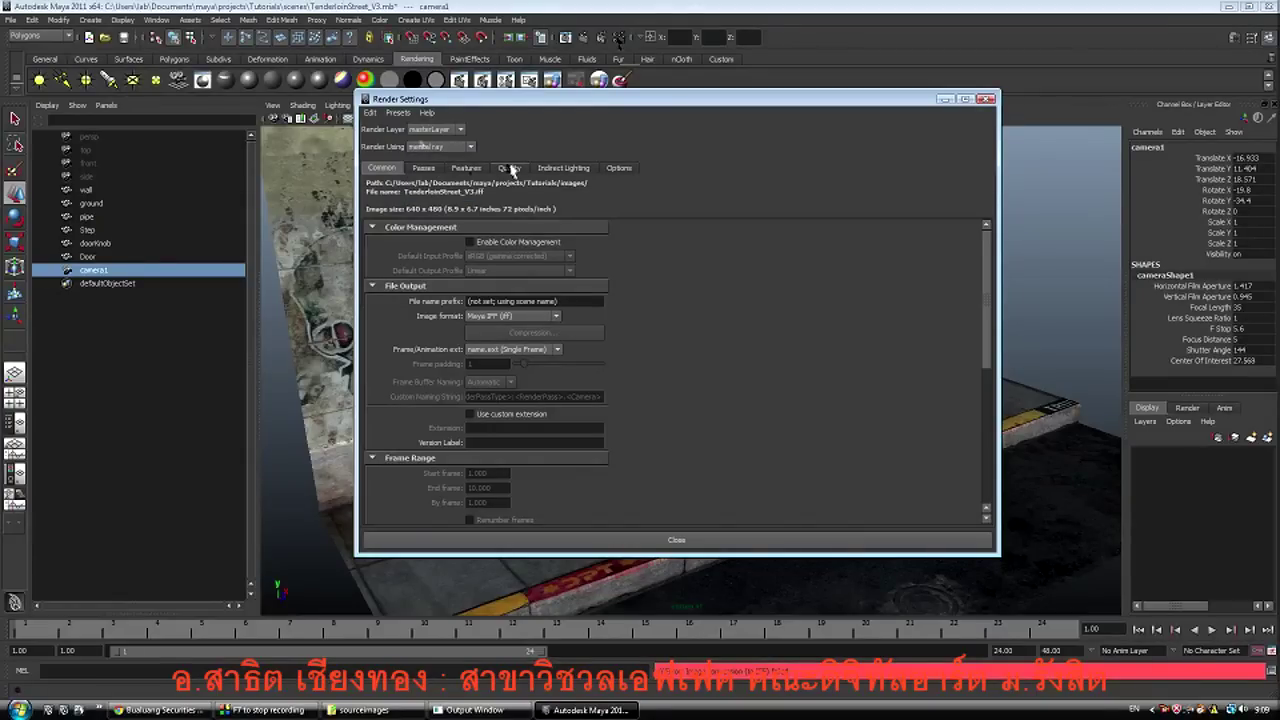
{"action": "left_click", "coordinate": [510, 168]}
{"action": "left_click", "coordinate": [512, 187]}
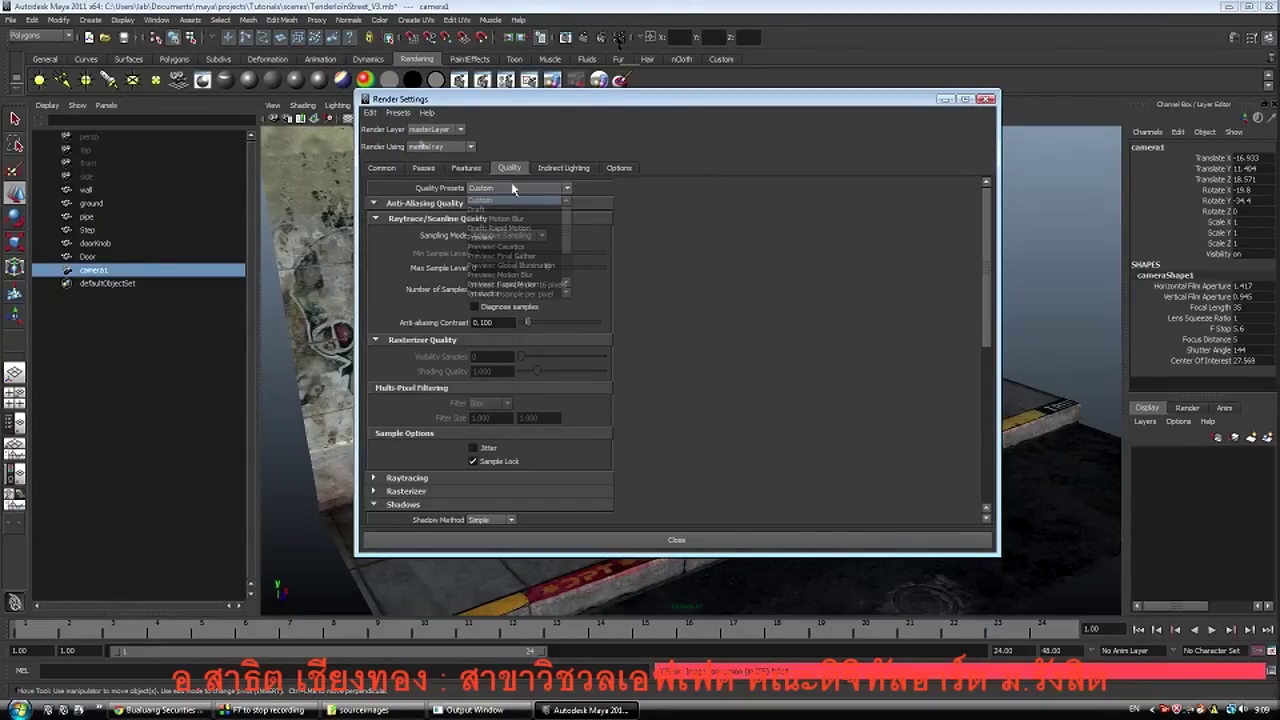
{"action": "left_click", "coordinate": [515, 247]}
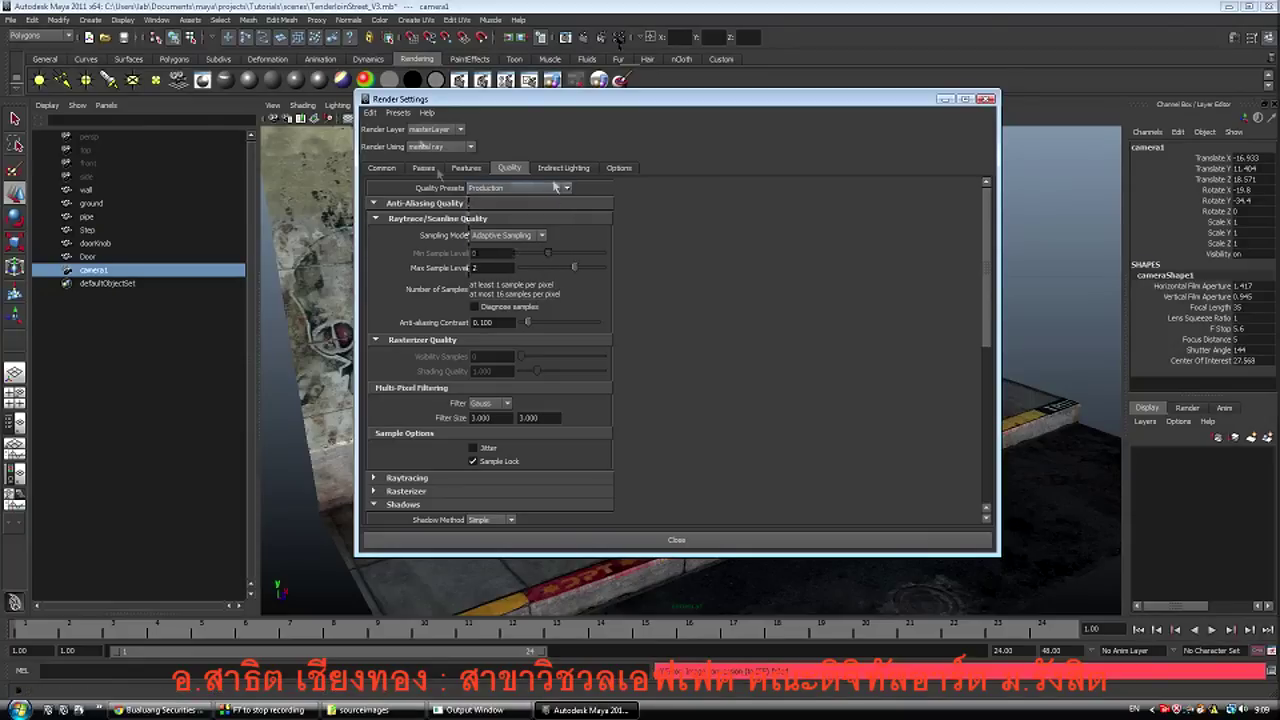
Make camera1 the renderable camera, set the image size preset to HD 720, and close the render settings
{"action": "left_click", "coordinate": [390, 170]}
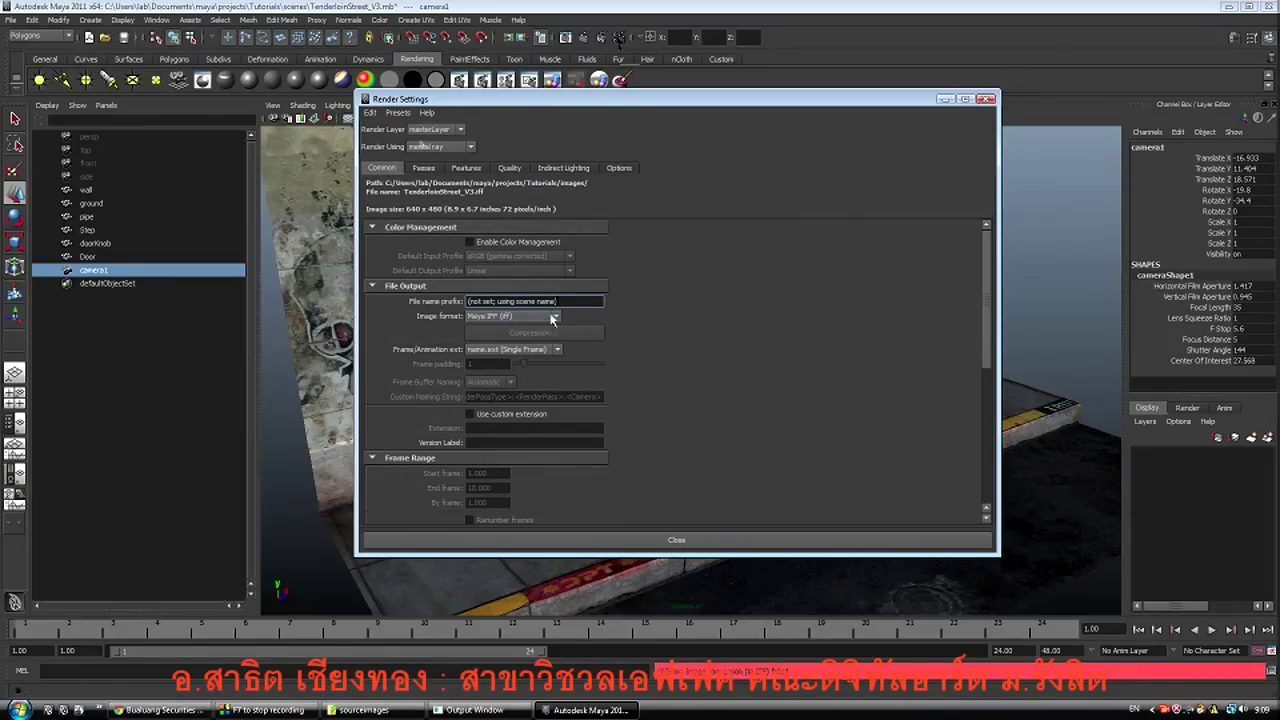
{"action": "scroll", "coordinate": [551, 319], "scroll_direction": "down", "scroll_amount": 6}
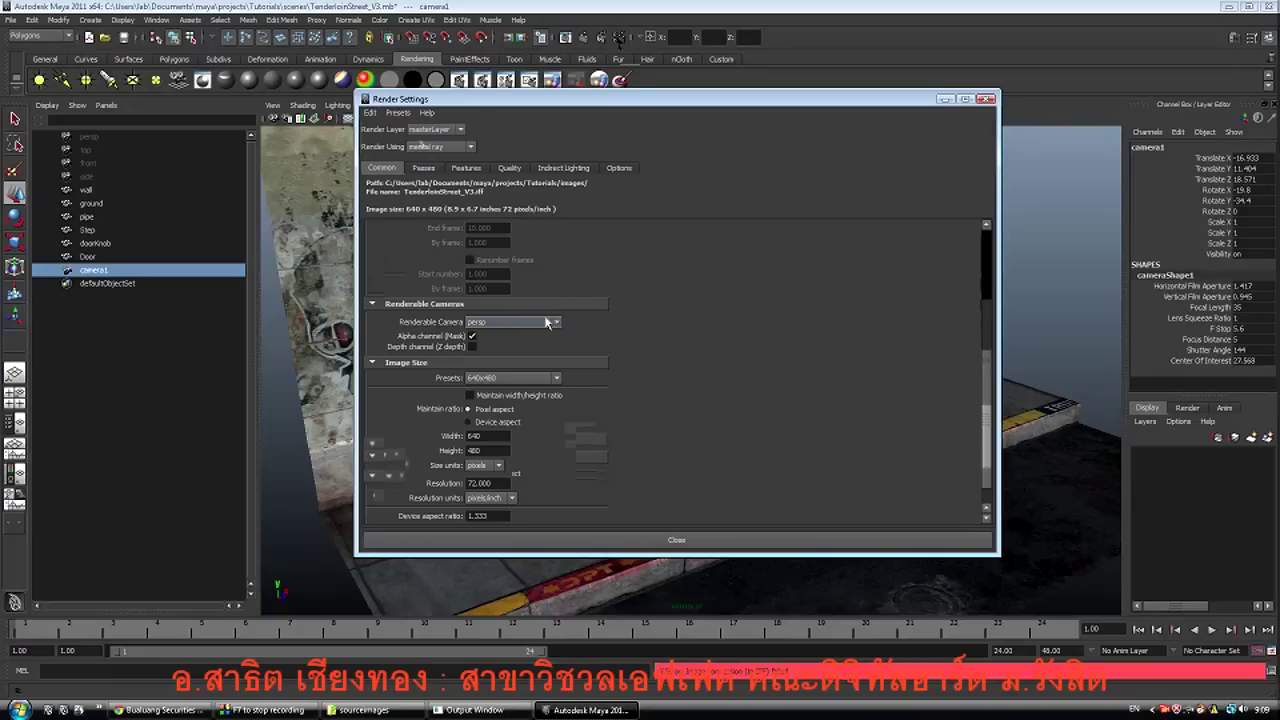
{"action": "left_click", "coordinate": [548, 322]}
{"action": "left_click", "coordinate": [510, 350]}
{"action": "left_click", "coordinate": [523, 378]}
{"action": "scroll", "coordinate": [528, 417], "scroll_direction": "down", "scroll_amount": 2}
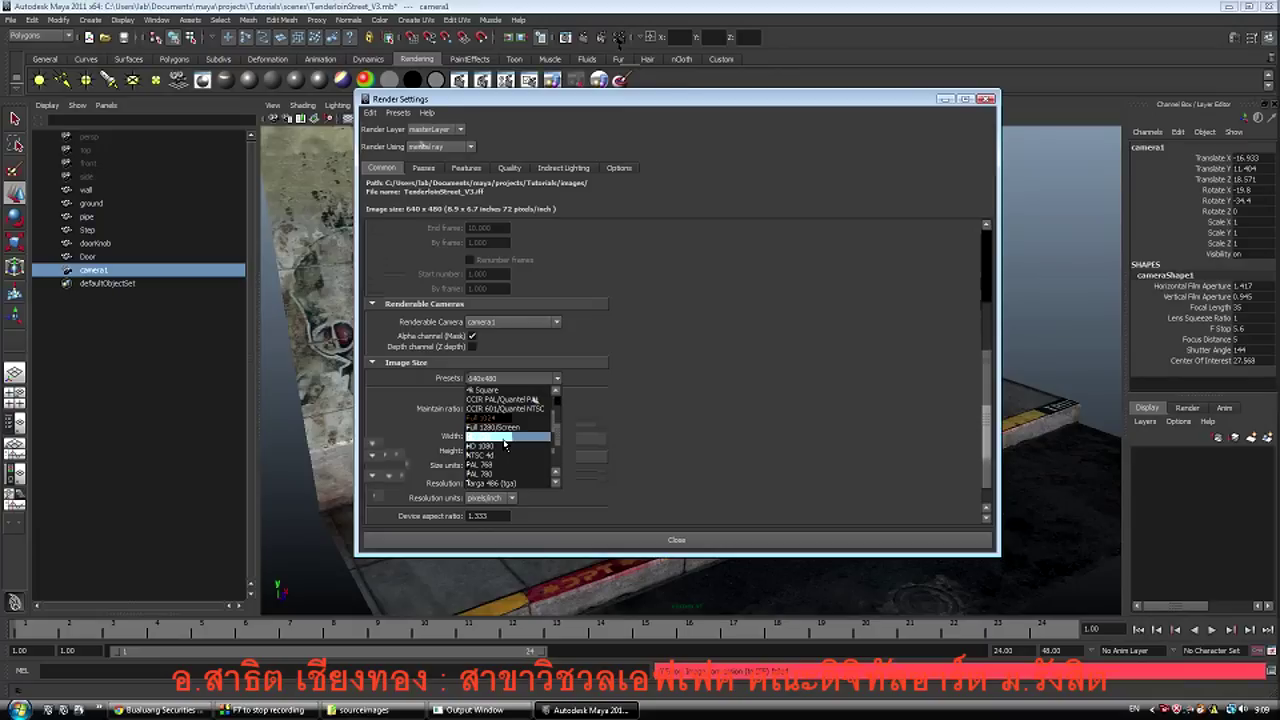
{"action": "left_click", "coordinate": [505, 438]}
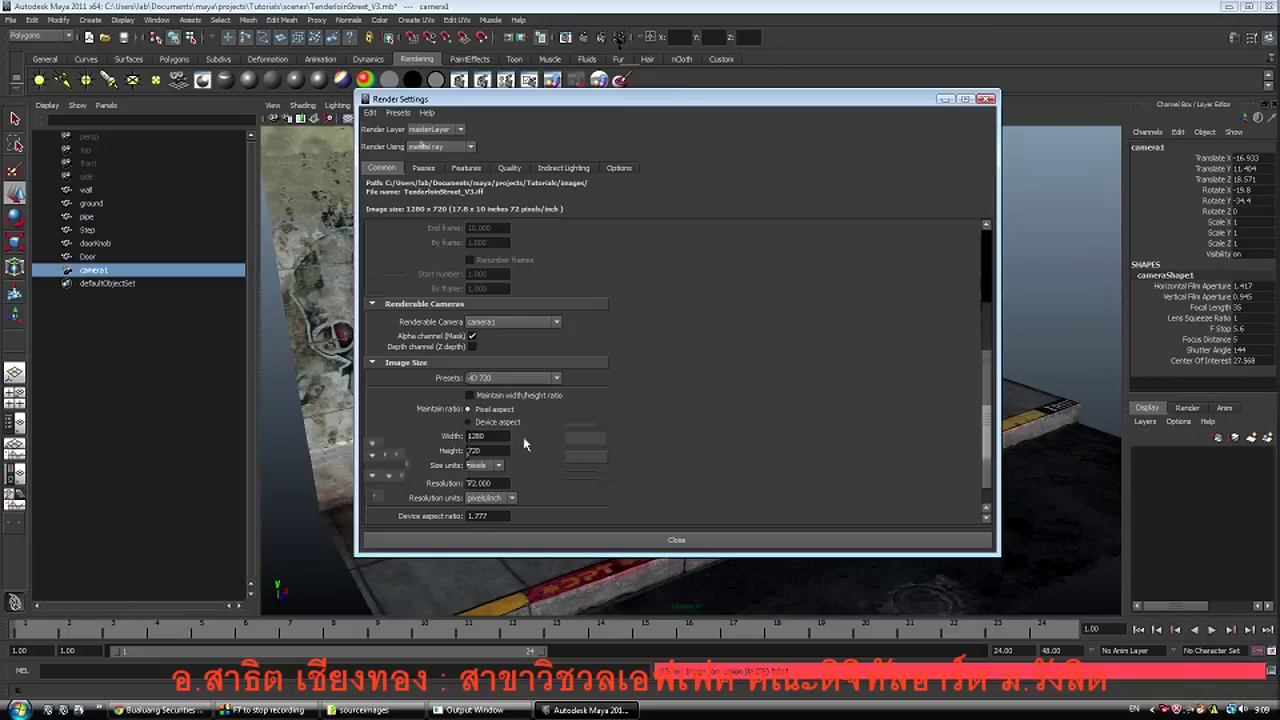
{"action": "left_click", "coordinate": [528, 541]}
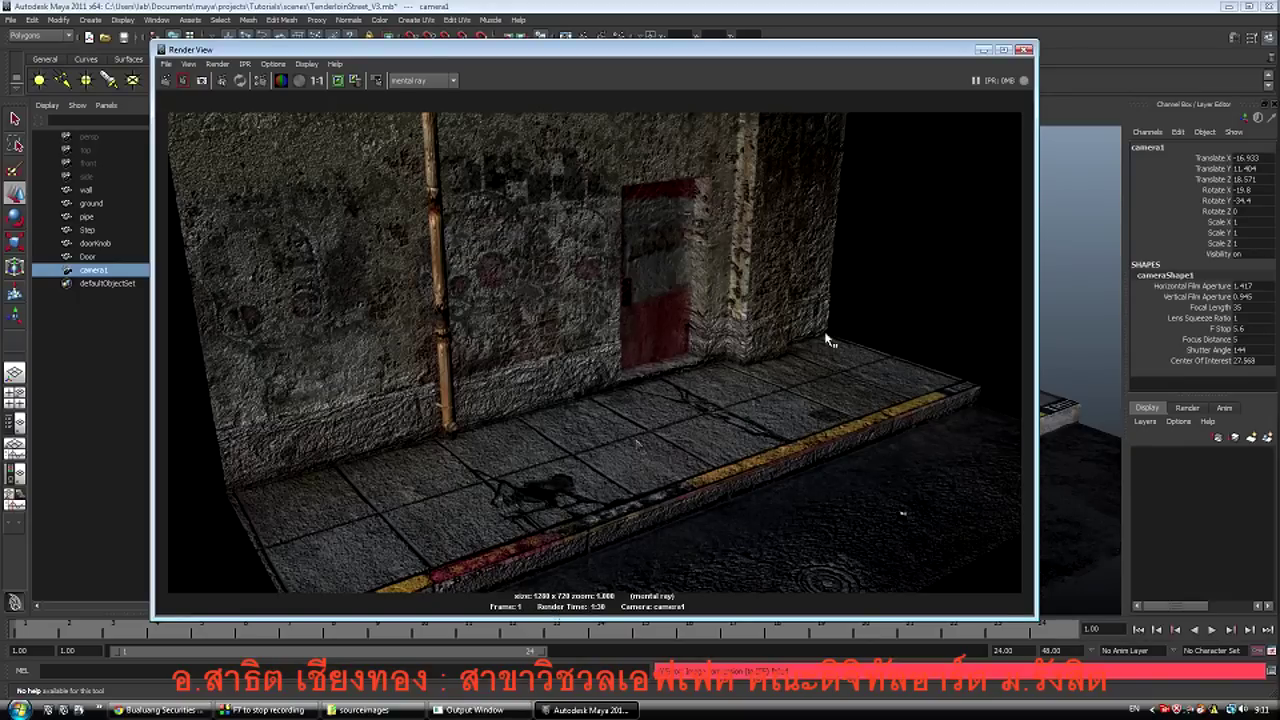
Minimize the rendered image and turn on Display Resolution in camera1's display options
{"action": "left_click", "coordinate": [984, 50]}
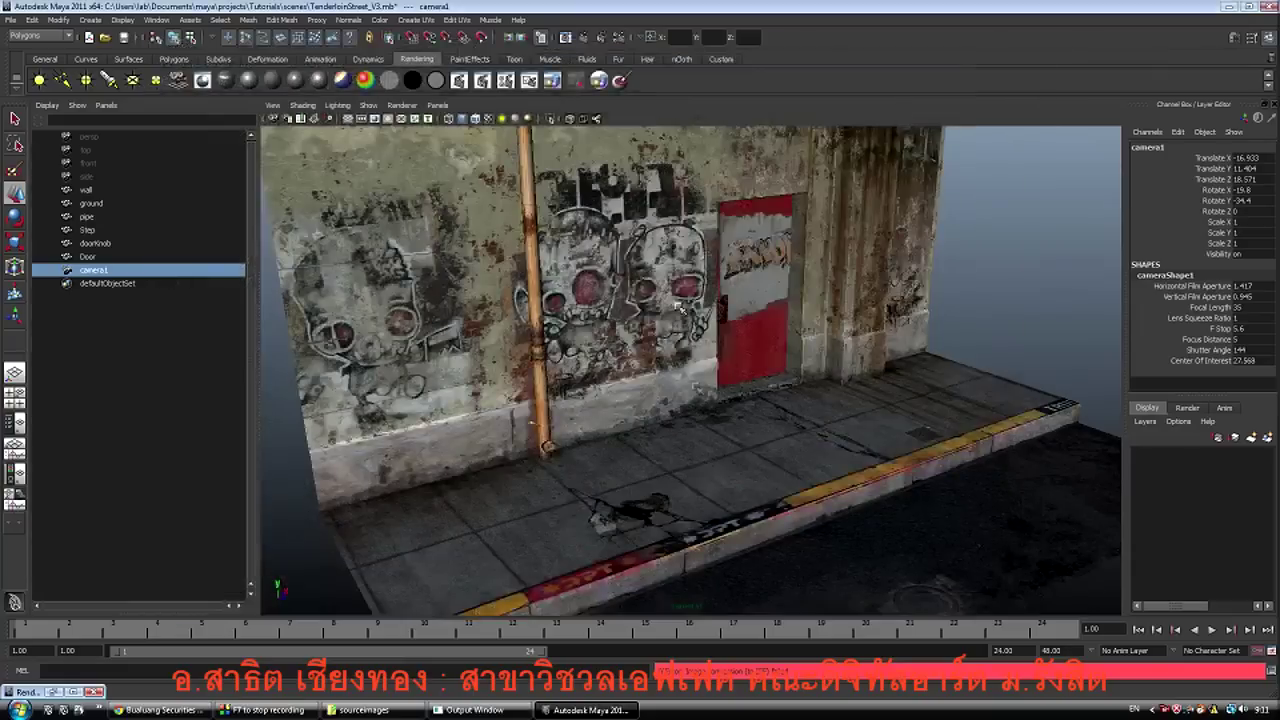
{"action": "left_click", "coordinate": [97, 277]}
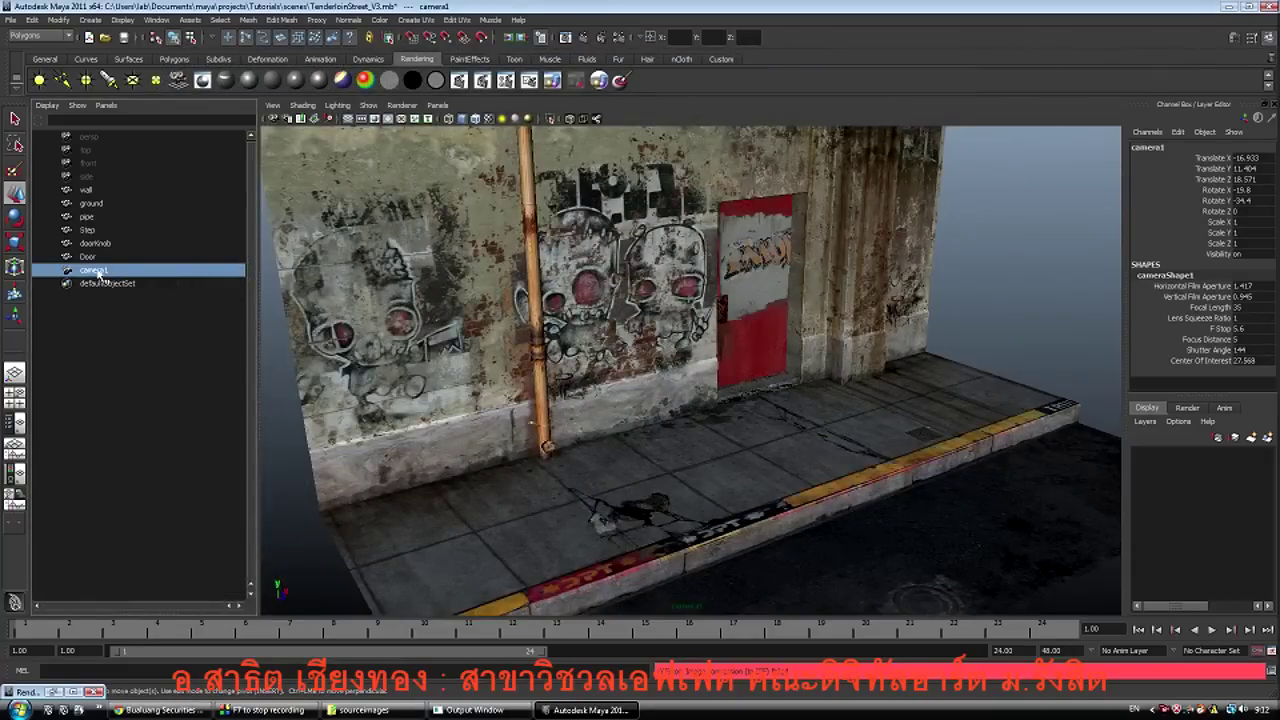
{"action": "key", "text": "ctrl+a"}
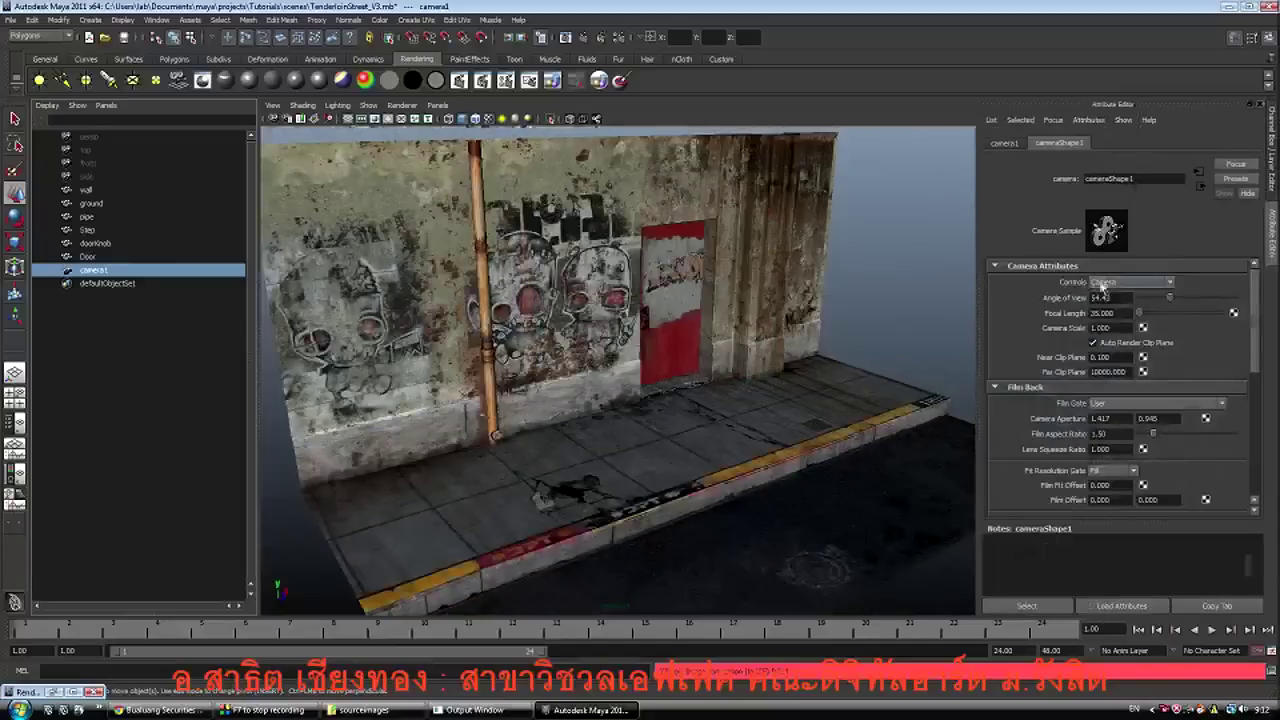
{"action": "scroll", "coordinate": [1187, 390], "scroll_direction": "down", "scroll_amount": 10}
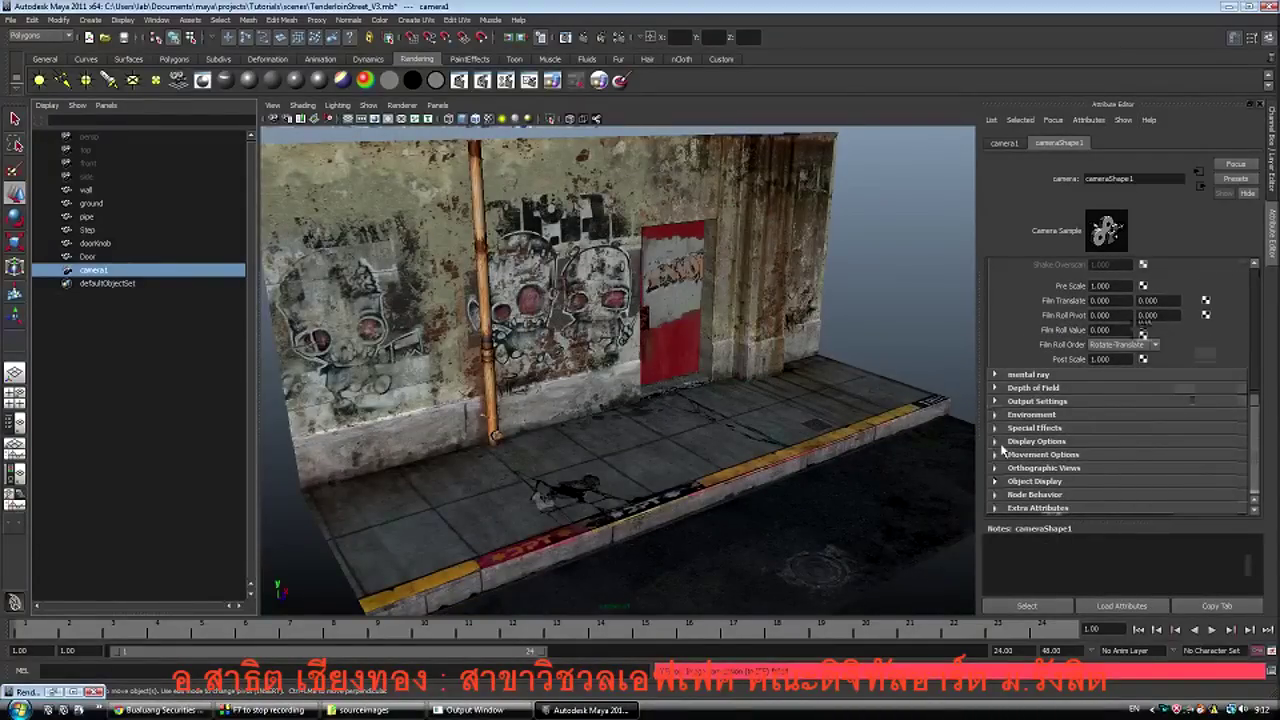
{"action": "left_click", "coordinate": [995, 441]}
{"action": "scroll", "coordinate": [1090, 410], "scroll_direction": "down", "scroll_amount": 3}
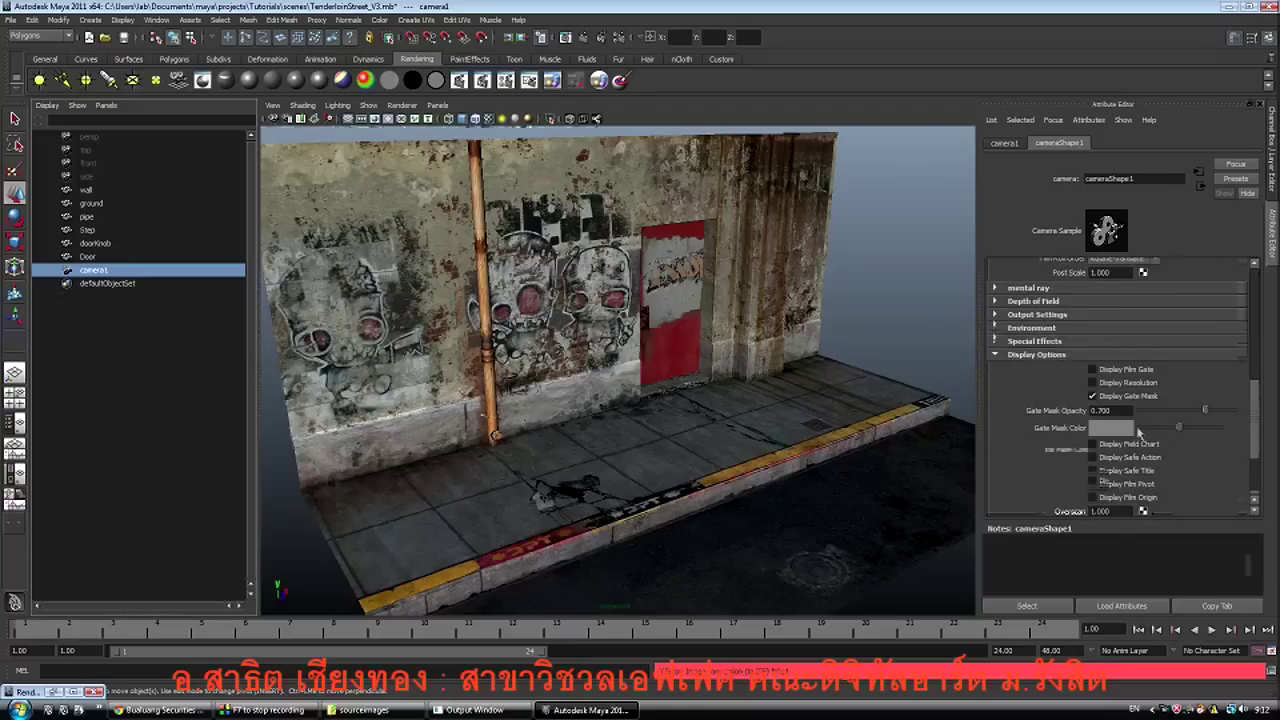
{"action": "left_click", "coordinate": [1094, 383]}
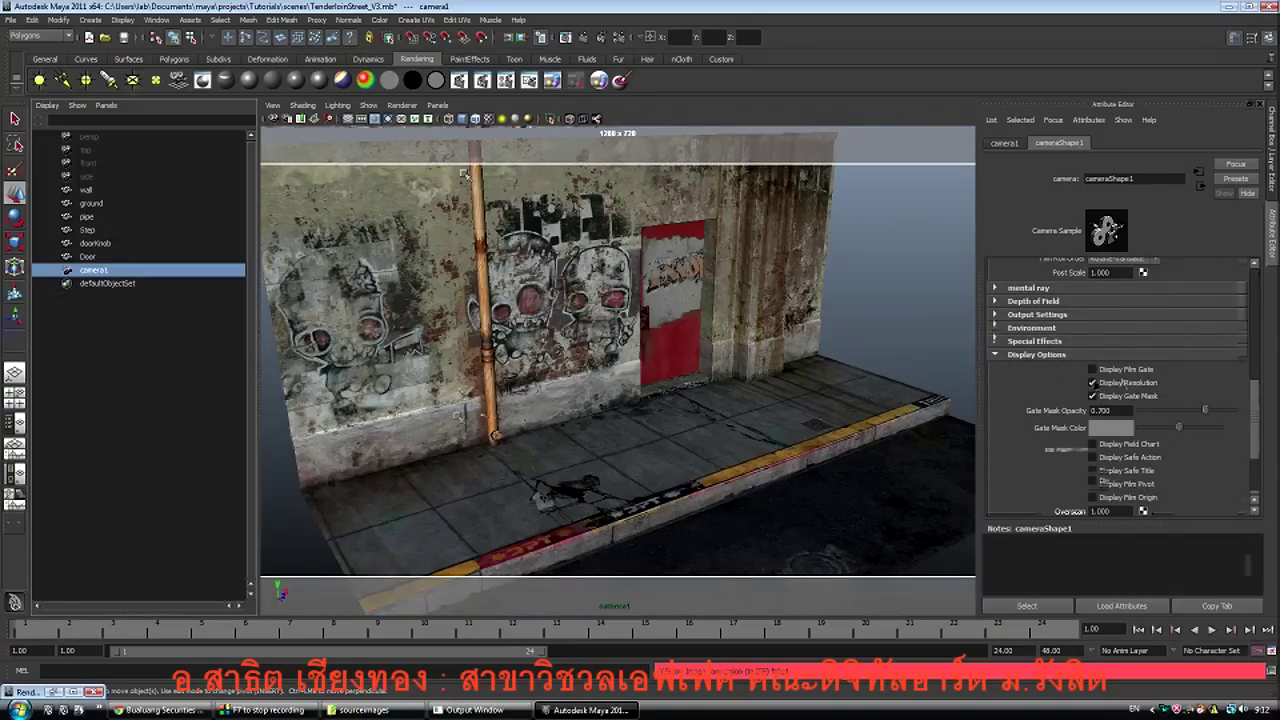
Reframe the street closer through camera1 and set the camera's overscan to 1.2
{"action": "right_click_drag", "start_coordinate": [688, 462], "coordinate": [747, 461], "text": "alt"}
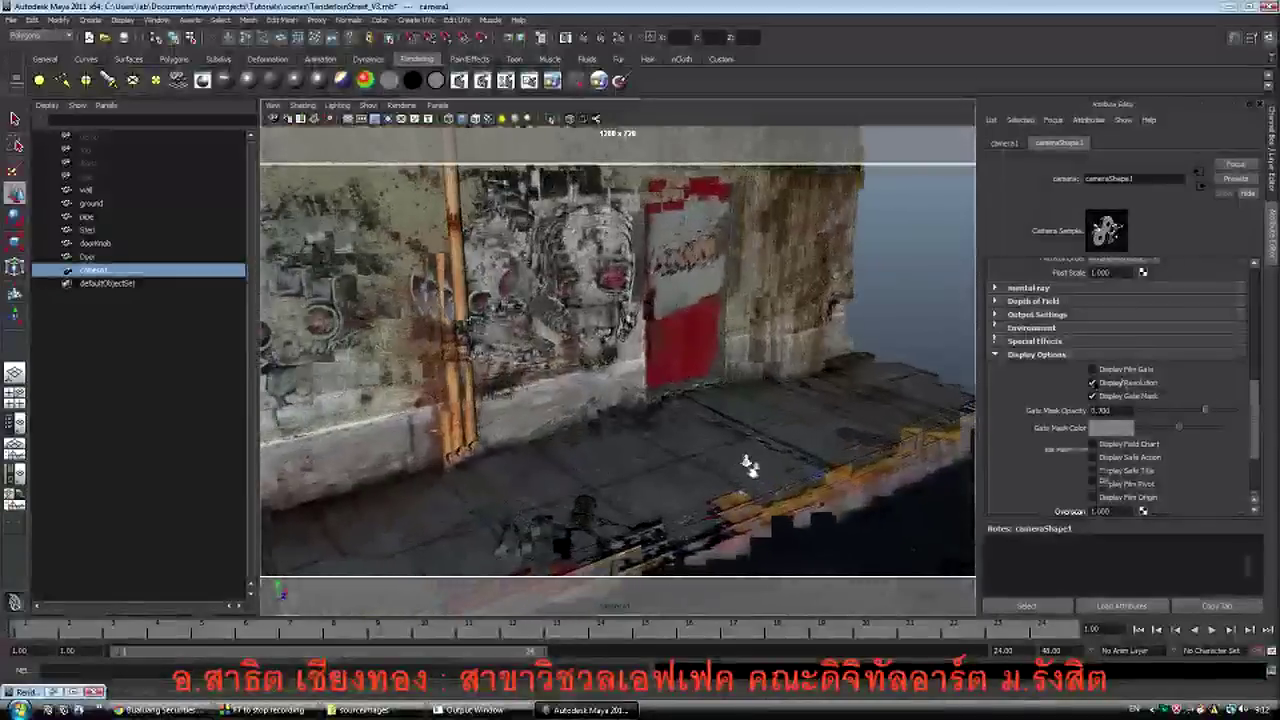
{"action": "middle_click_drag", "start_coordinate": [747, 461], "coordinate": [769, 473], "text": "alt"}
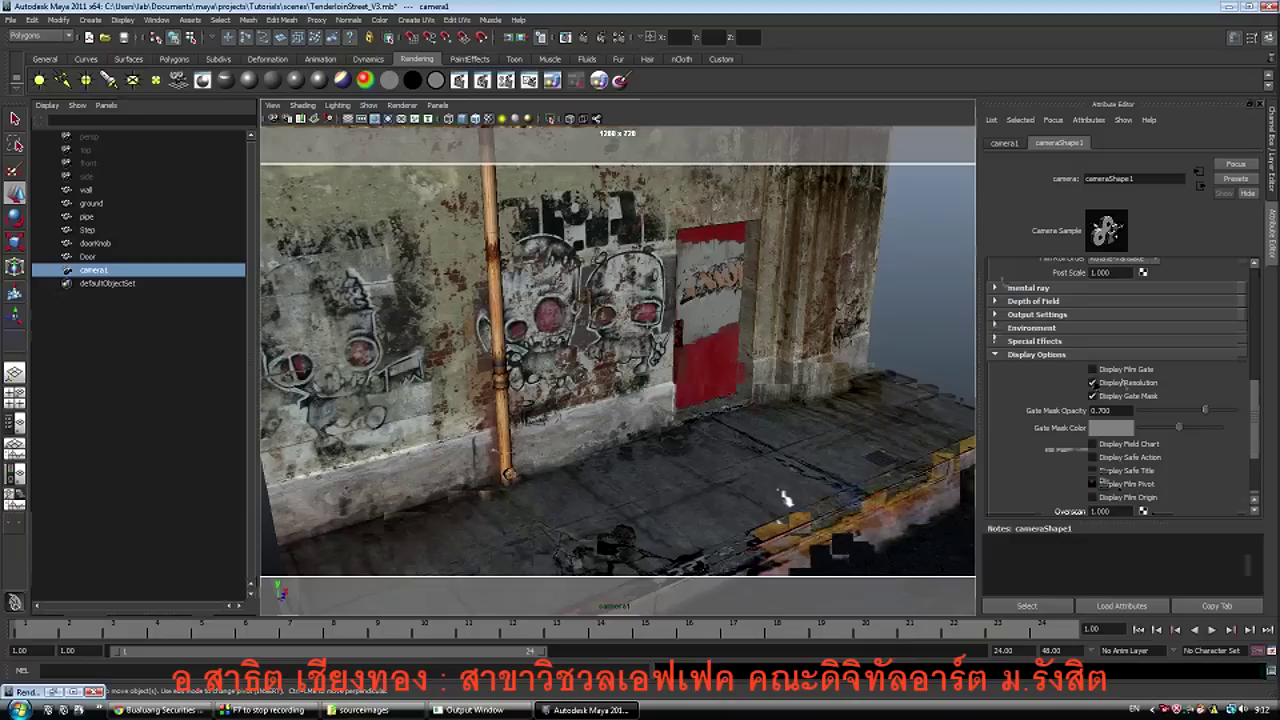
{"action": "double_click", "coordinate": [1115, 511]}
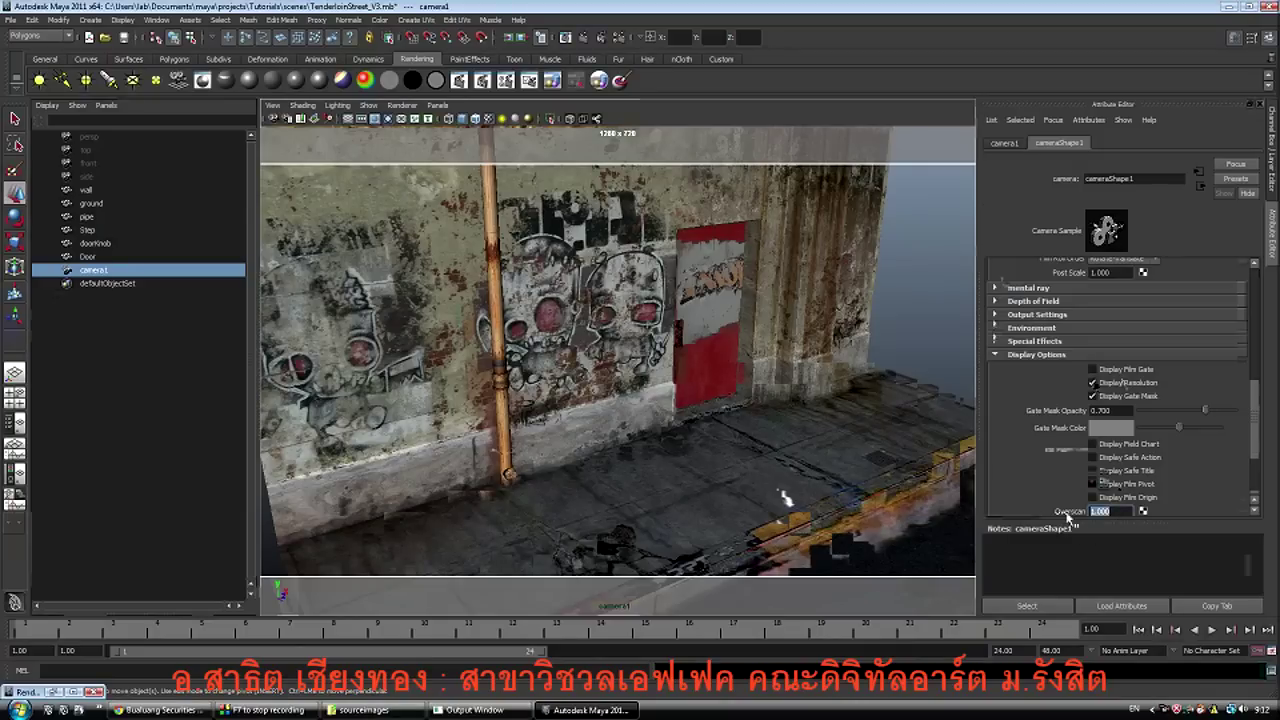
{"action": "key", "text": "Return"}
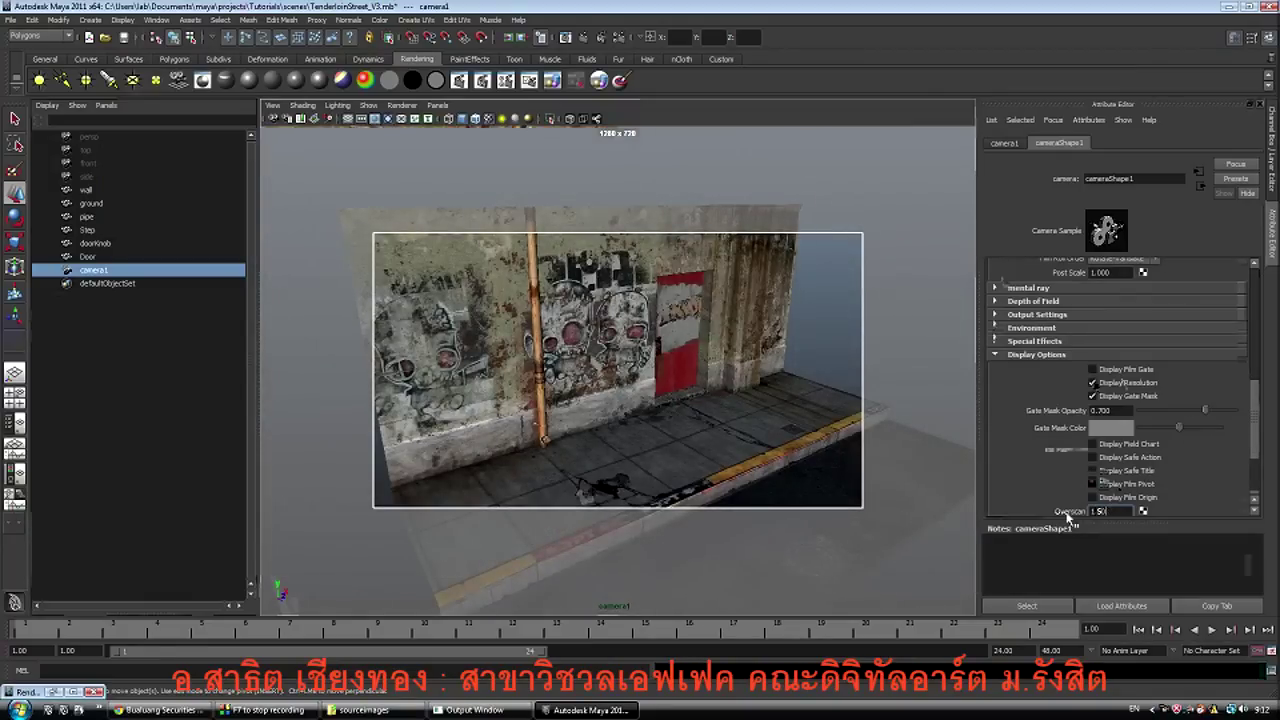
{"action": "key", "text": "Return"}
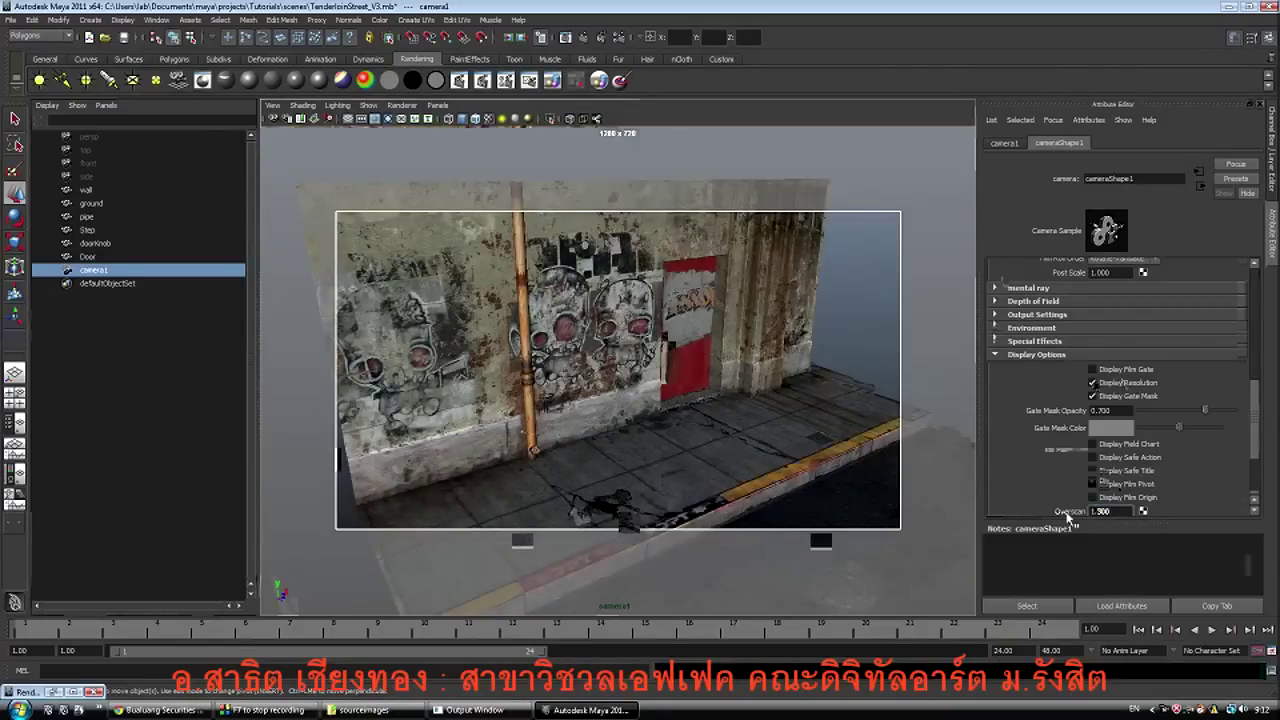
{"action": "key", "text": "Return"}
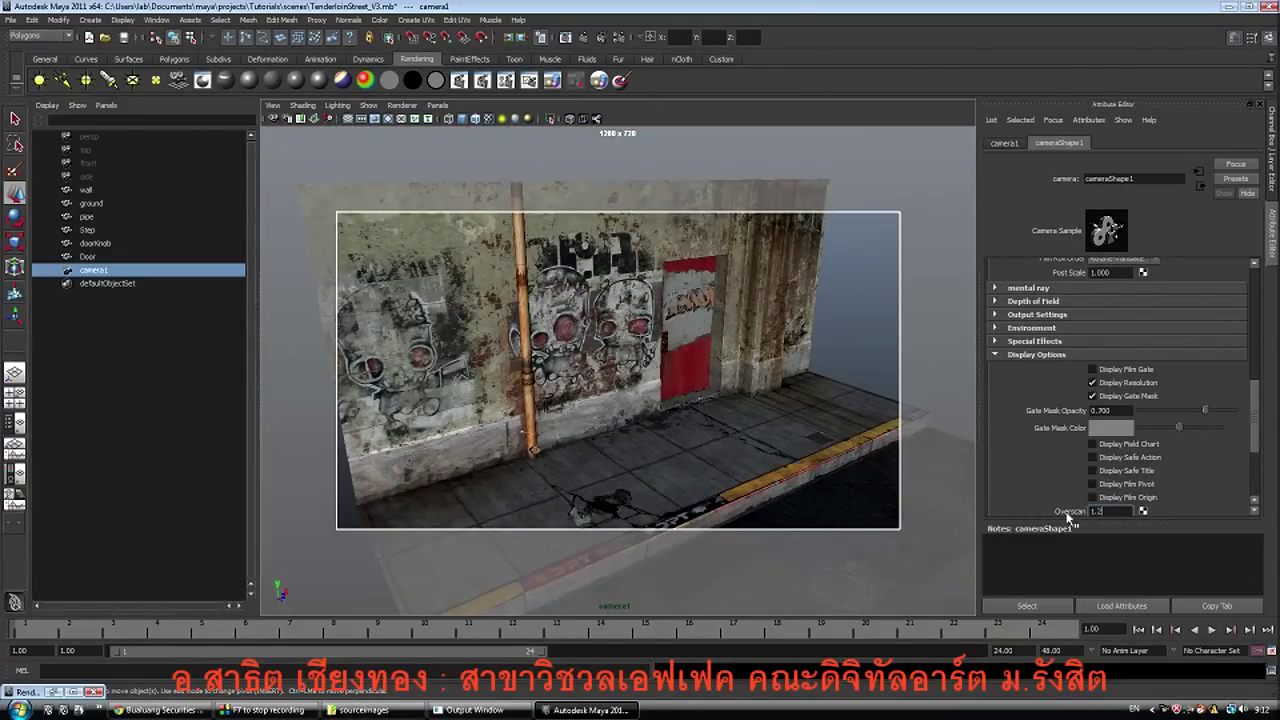
{"action": "key", "text": "Return"}
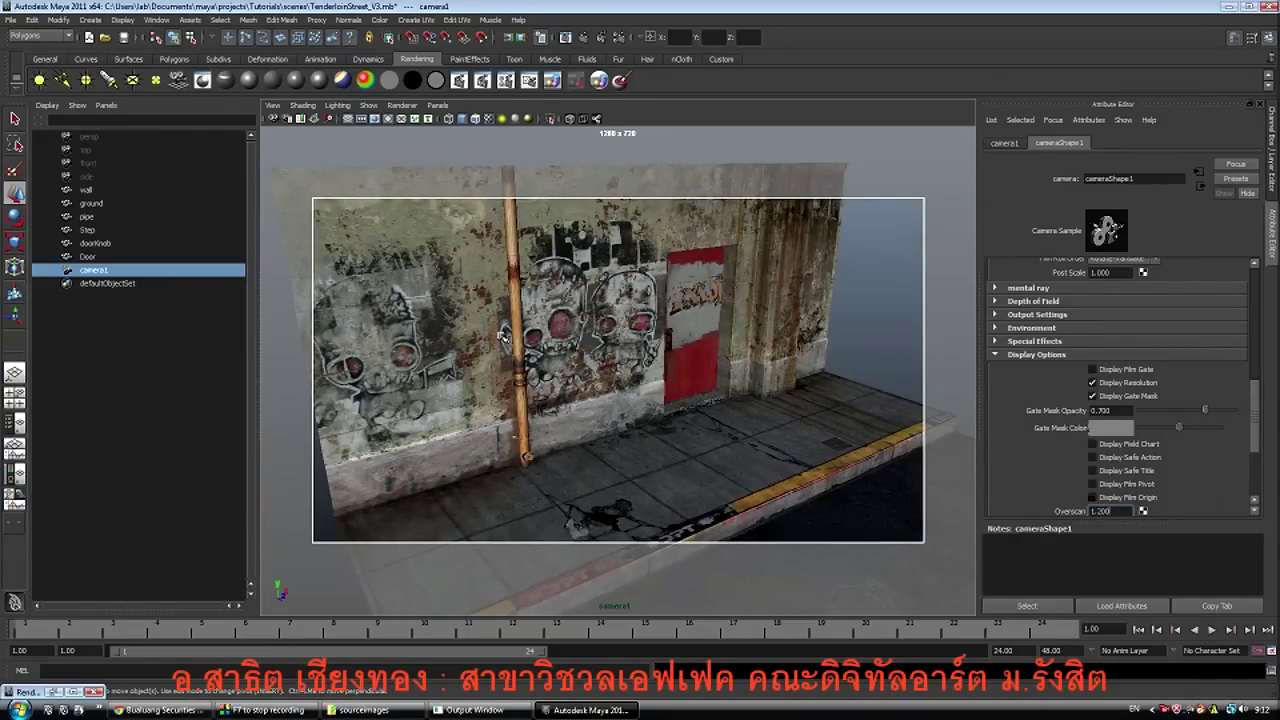
Reframe the street through camera1 to a lower, more frontal shot of the graffiti wall, pipe and red door
{"action": "right_click_drag", "start_coordinate": [629, 397], "coordinate": [660, 395], "text": "alt"}
{"action": "middle_click_drag", "start_coordinate": [660, 395], "coordinate": [684, 391], "text": "alt"}
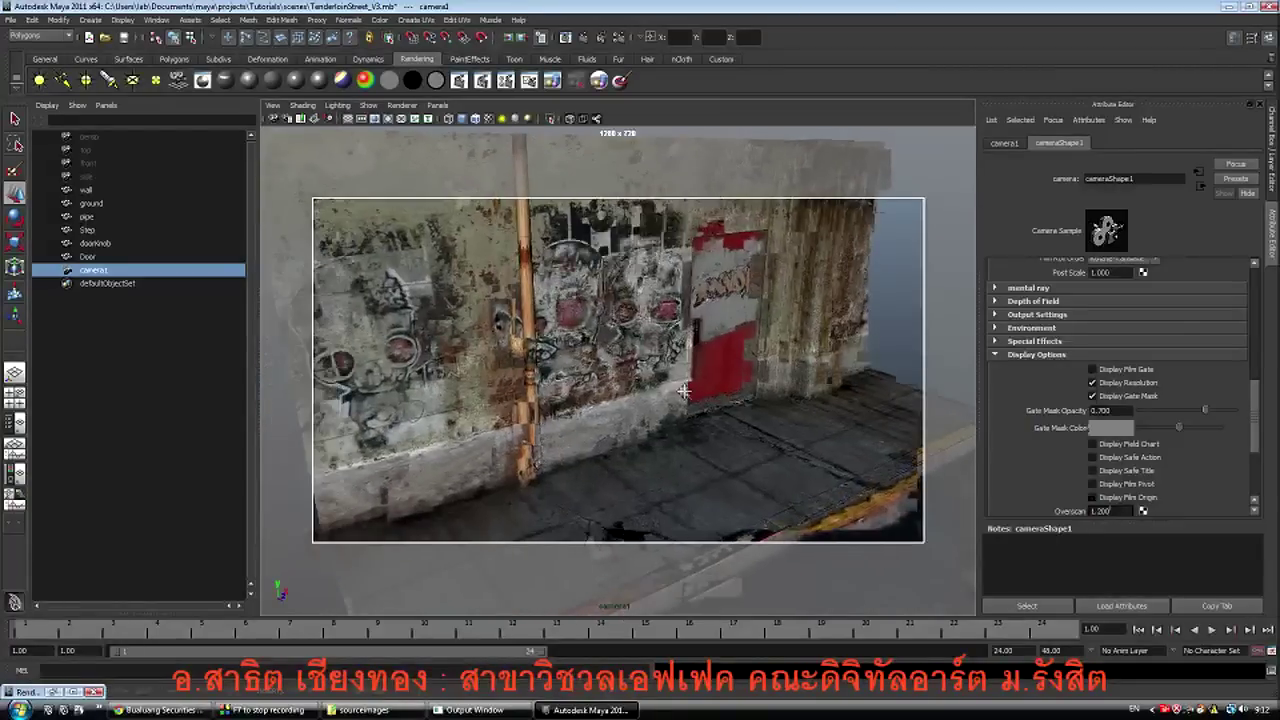
{"action": "left_click_drag", "start_coordinate": [683, 392], "coordinate": [730, 382], "text": "alt"}
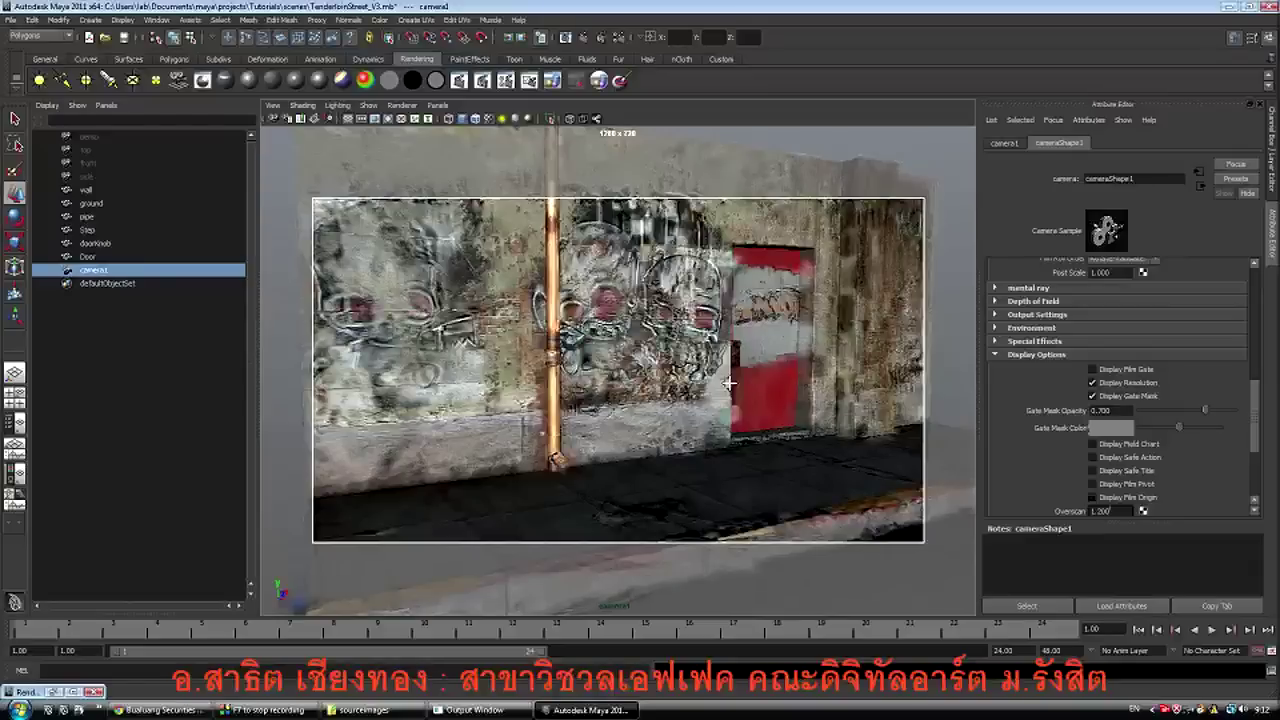
{"action": "left_click_drag", "start_coordinate": [730, 382], "coordinate": [724, 370], "text": "alt"}
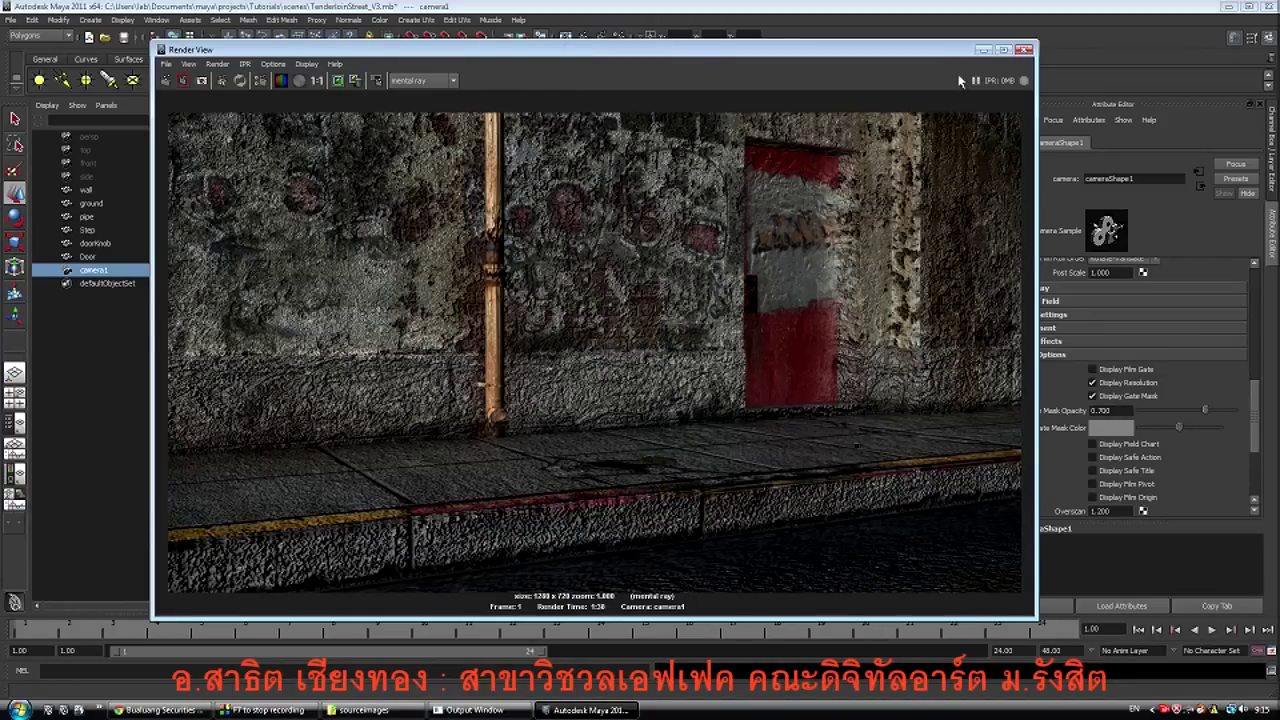
Keep the finished render in the Render View, review it, and minimize the window
{"action": "left_click", "coordinate": [339, 81]}
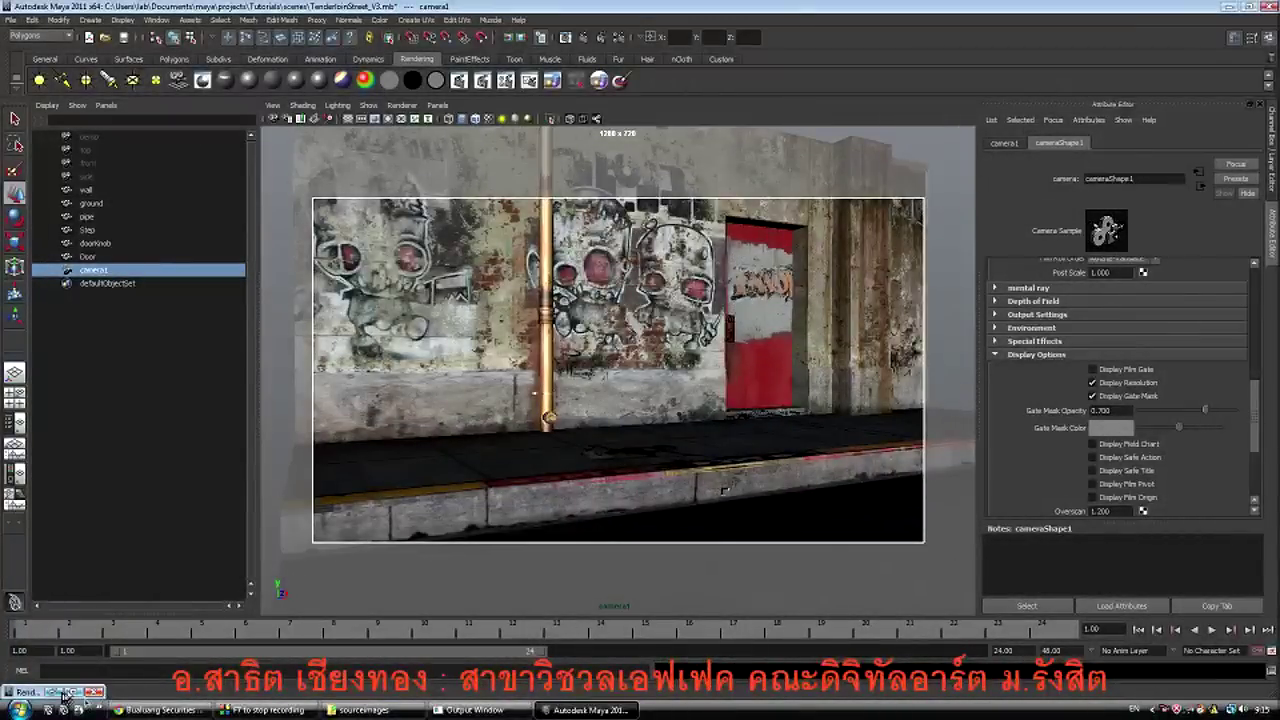
{"action": "left_click", "coordinate": [58, 692]}
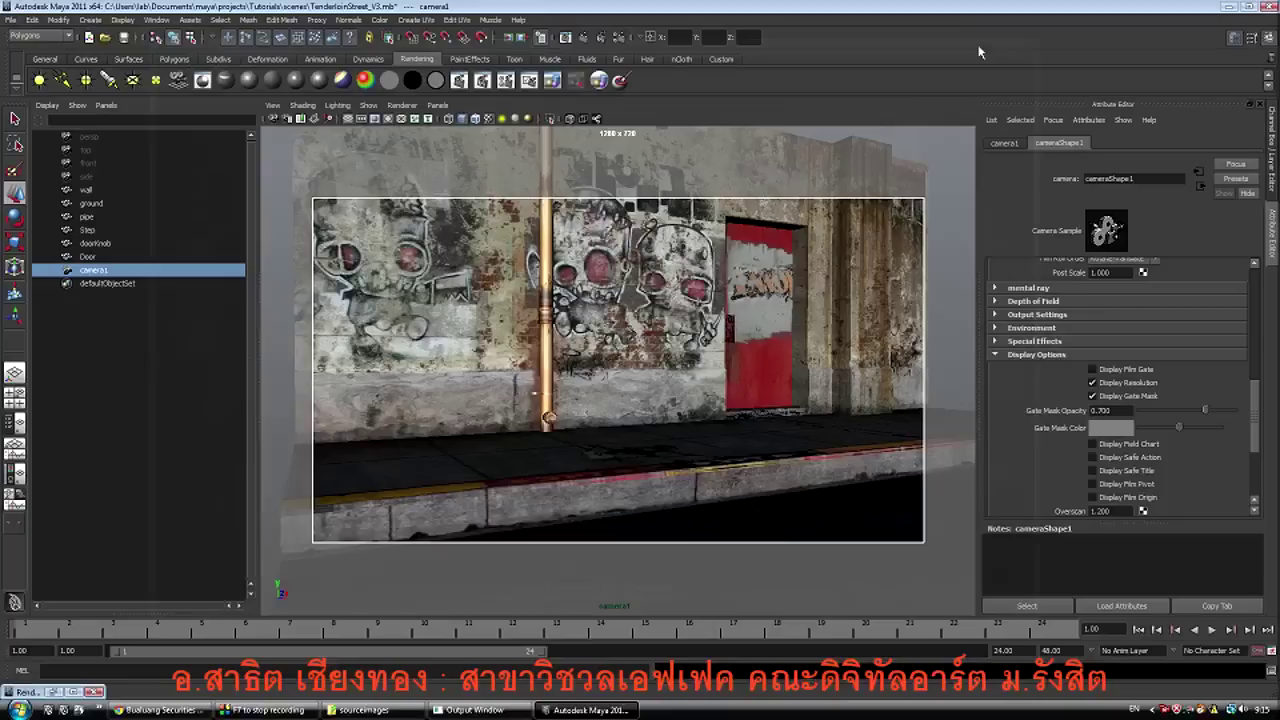
{"action": "left_click", "coordinate": [982, 50]}
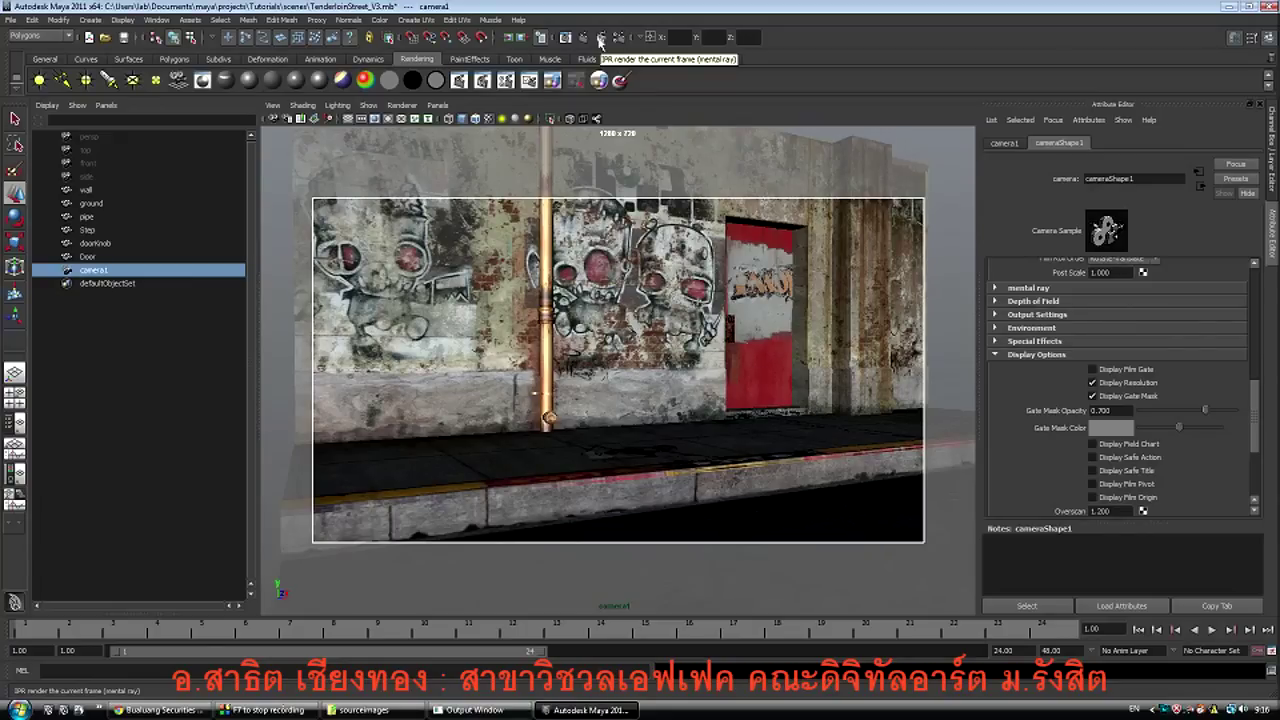
Start a mental ray IPR render covering the whole frame and move the Render View clear of the material attributes
{"action": "left_click", "coordinate": [600, 38]}
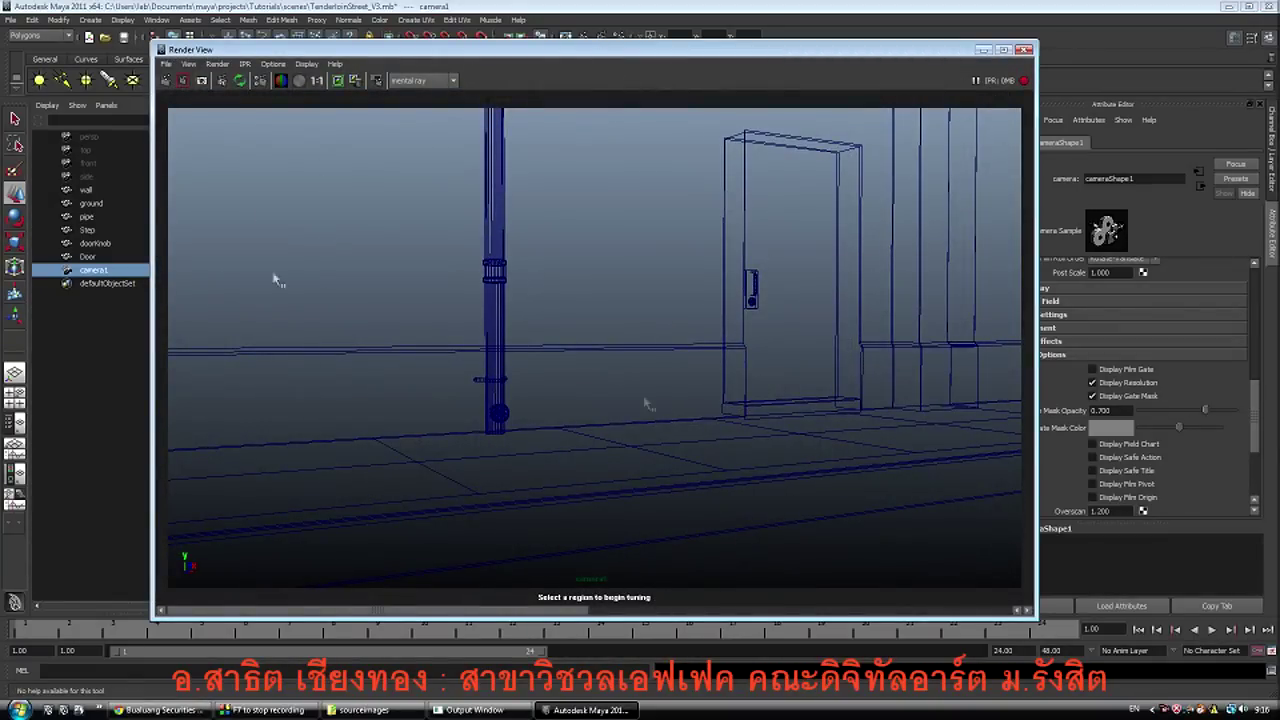
{"action": "left_click_drag", "start_coordinate": [170, 105], "coordinate": [1030, 591]}
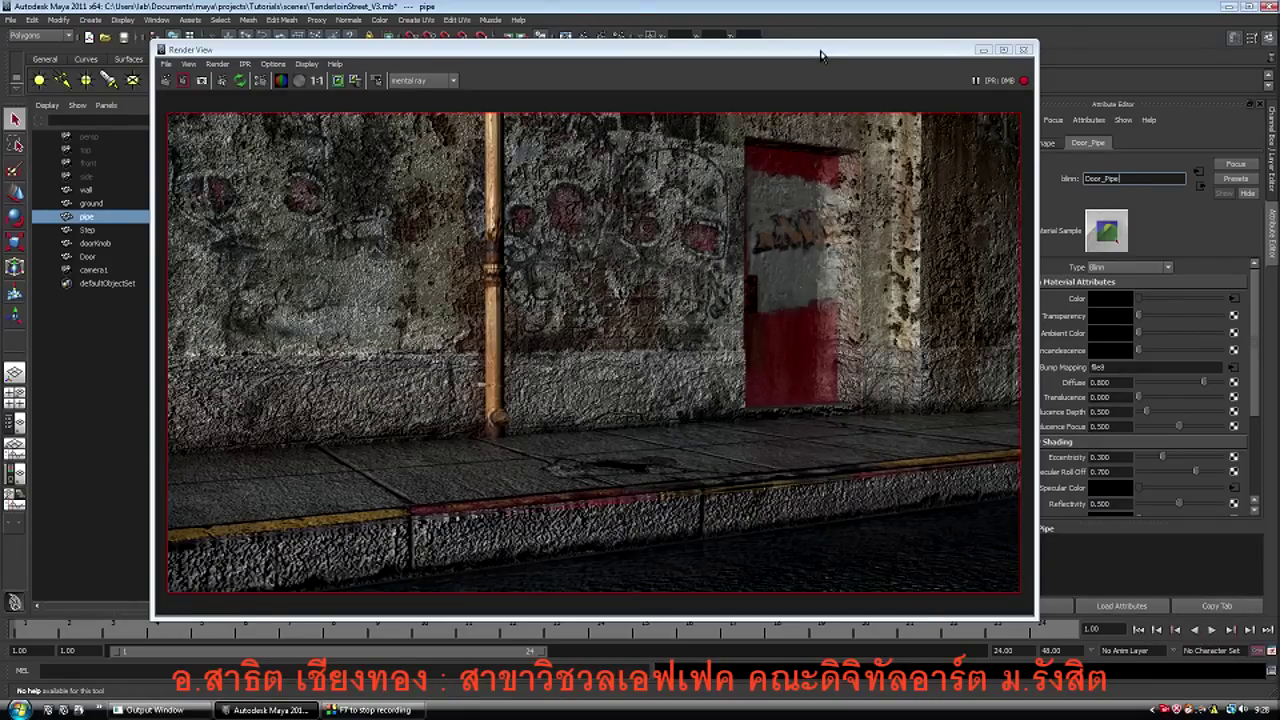
{"action": "left_click_drag", "start_coordinate": [820, 55], "coordinate": [628, 14]}
Select the wall and limit the IPR update to a small patch of wall between the pipe and the door
{"action": "left_click", "coordinate": [878, 245]}
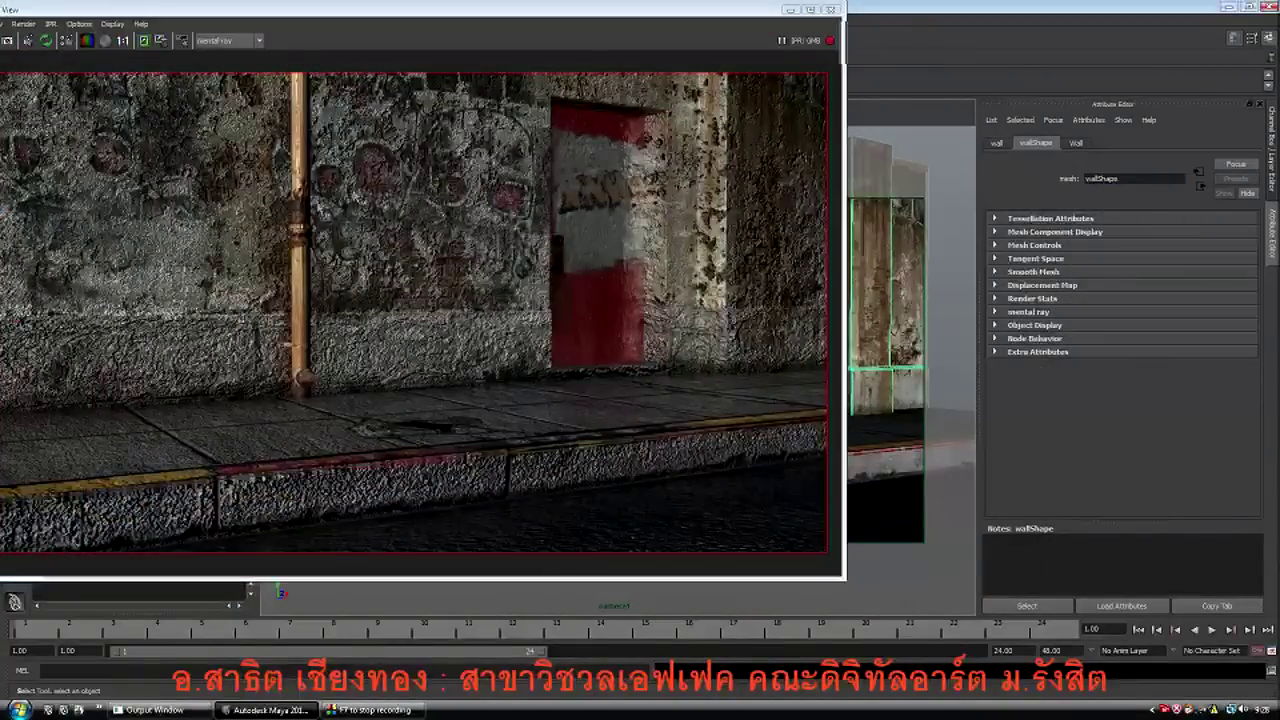
{"action": "left_click_drag", "start_coordinate": [324, 215], "coordinate": [462, 328]}
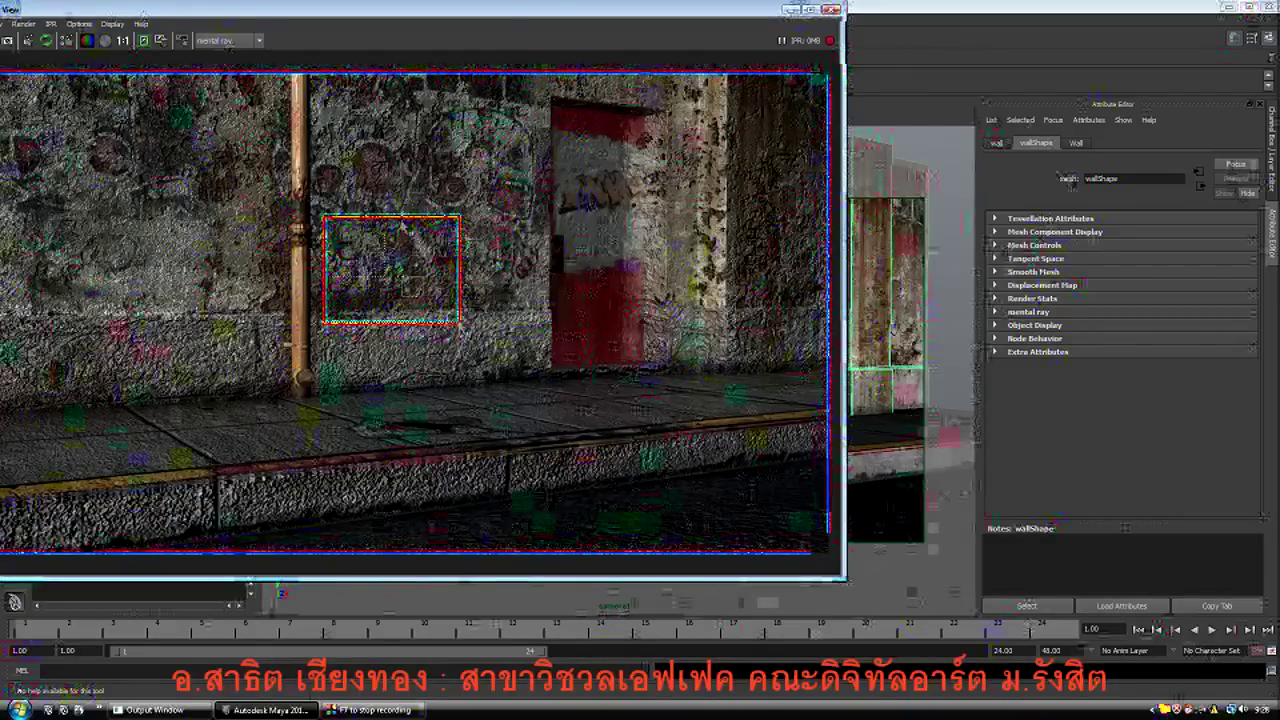
{"action": "left_click", "coordinate": [430, 262]}
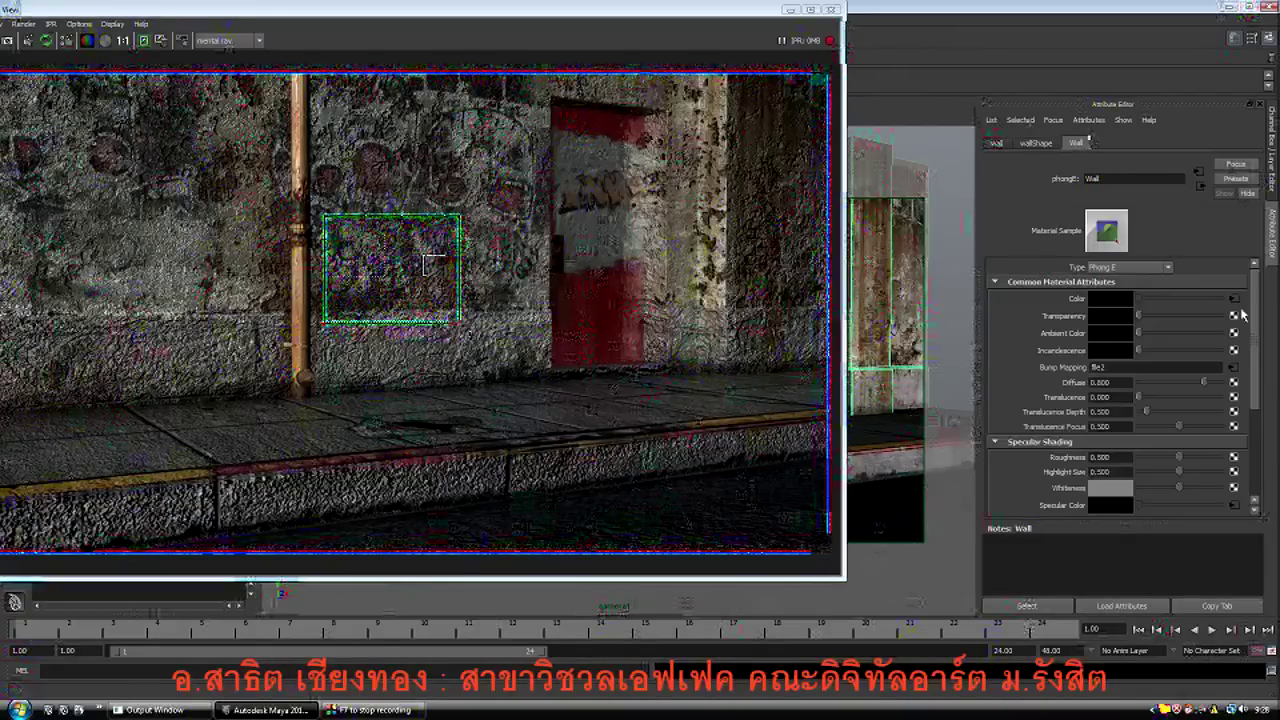
Open the bump node of the Wall material and set its bump depth to 0.1
{"action": "left_click", "coordinate": [1234, 367]}
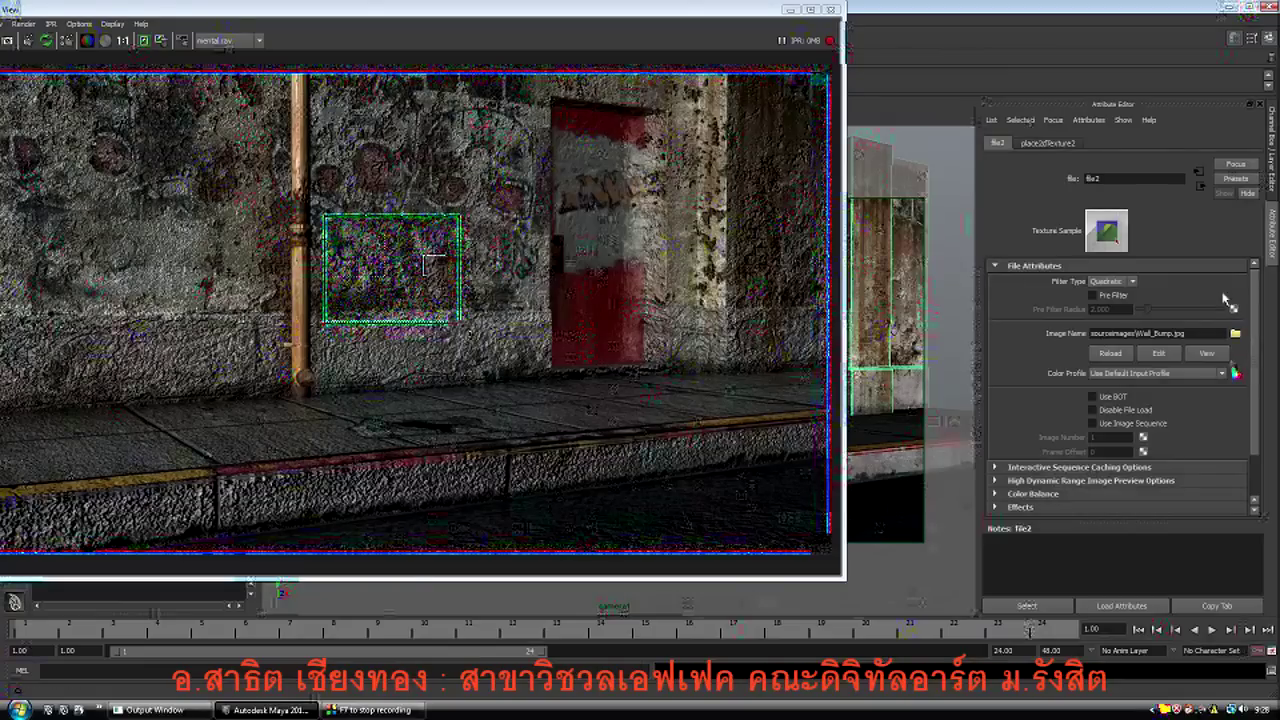
{"action": "left_click", "coordinate": [1200, 188]}
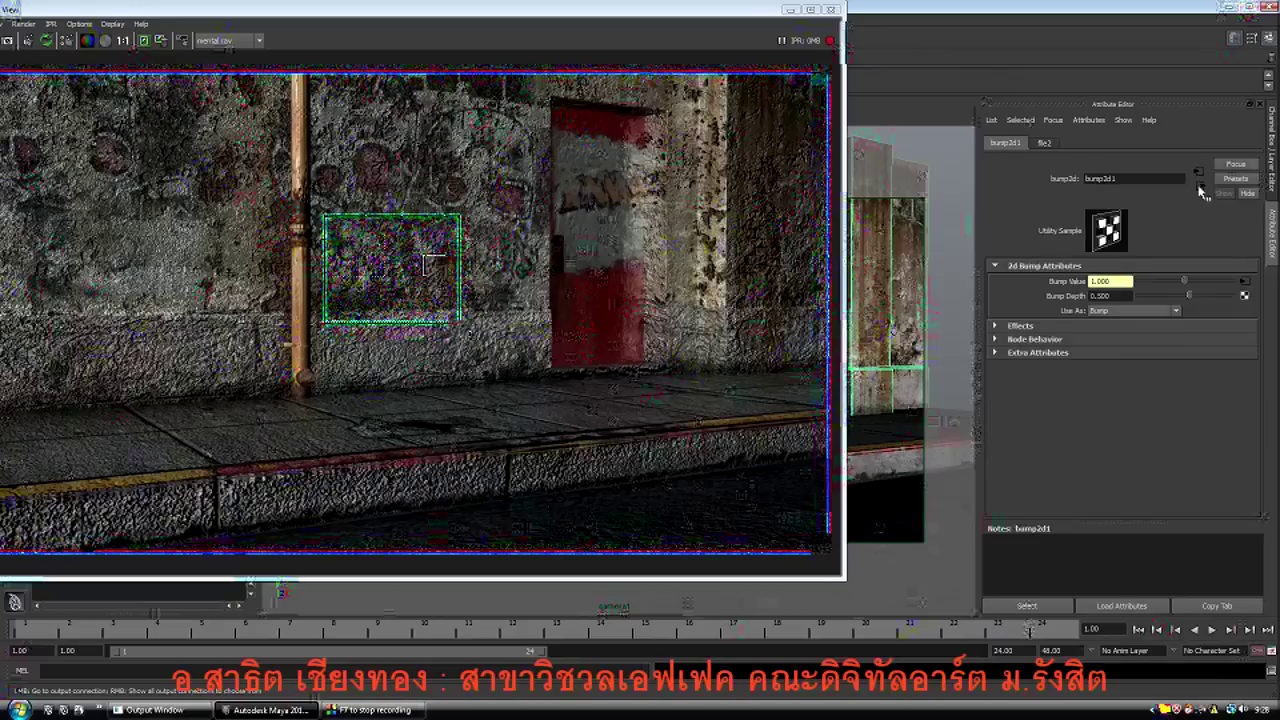
{"action": "left_click", "coordinate": [1102, 296]}
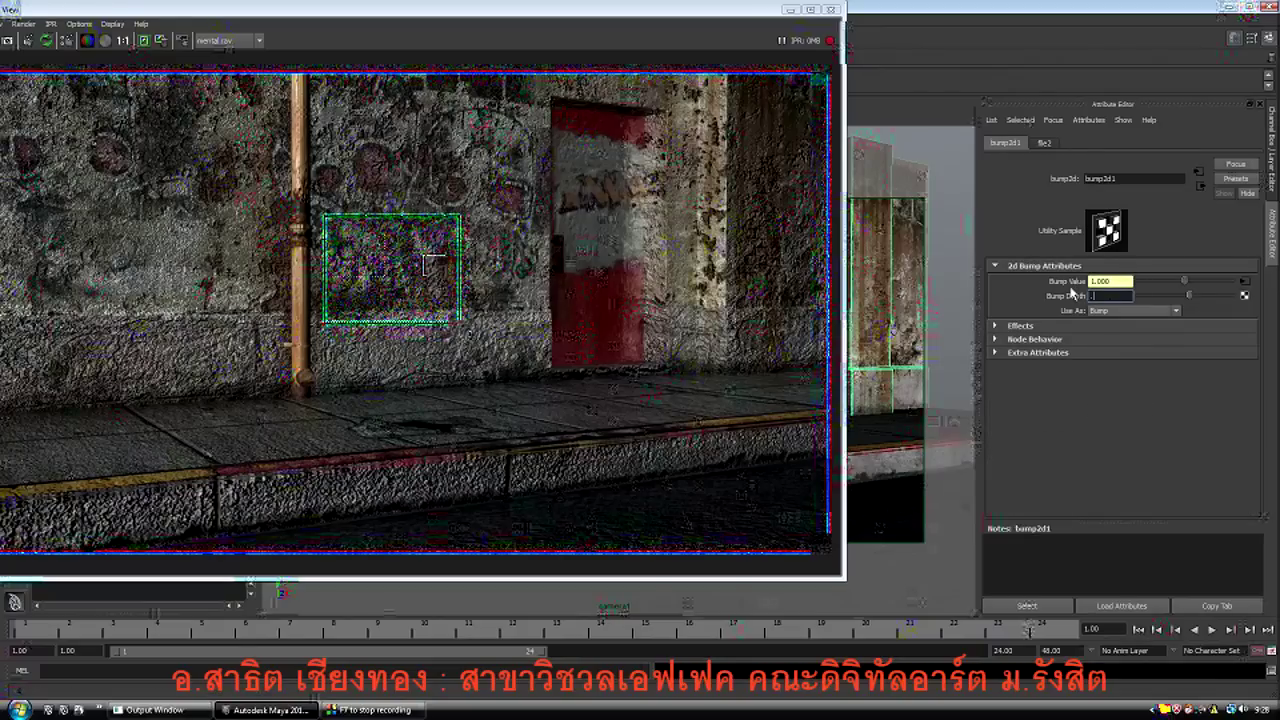
{"action": "type", "text": ".1"}
{"action": "key", "text": "Return"}
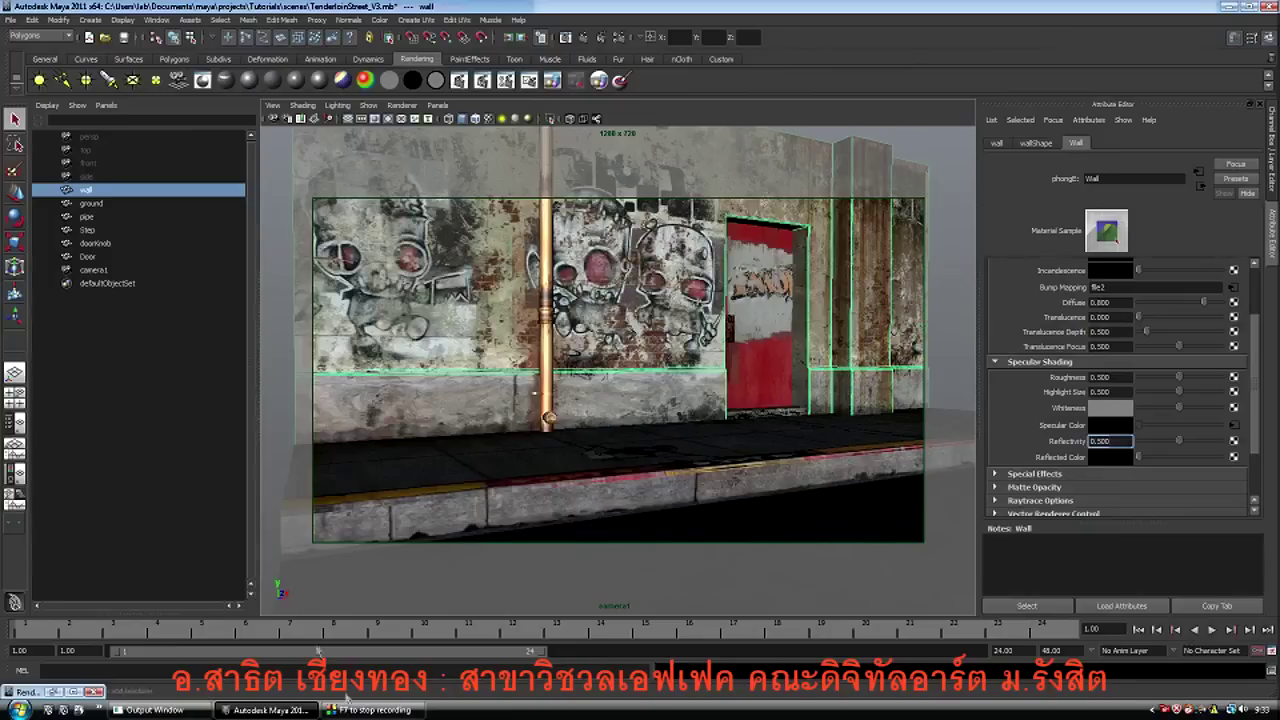
Check the reflections in the IPR render and set the Wall material's reflectivity to 0.1
{"action": "left_click", "coordinate": [51, 691]}
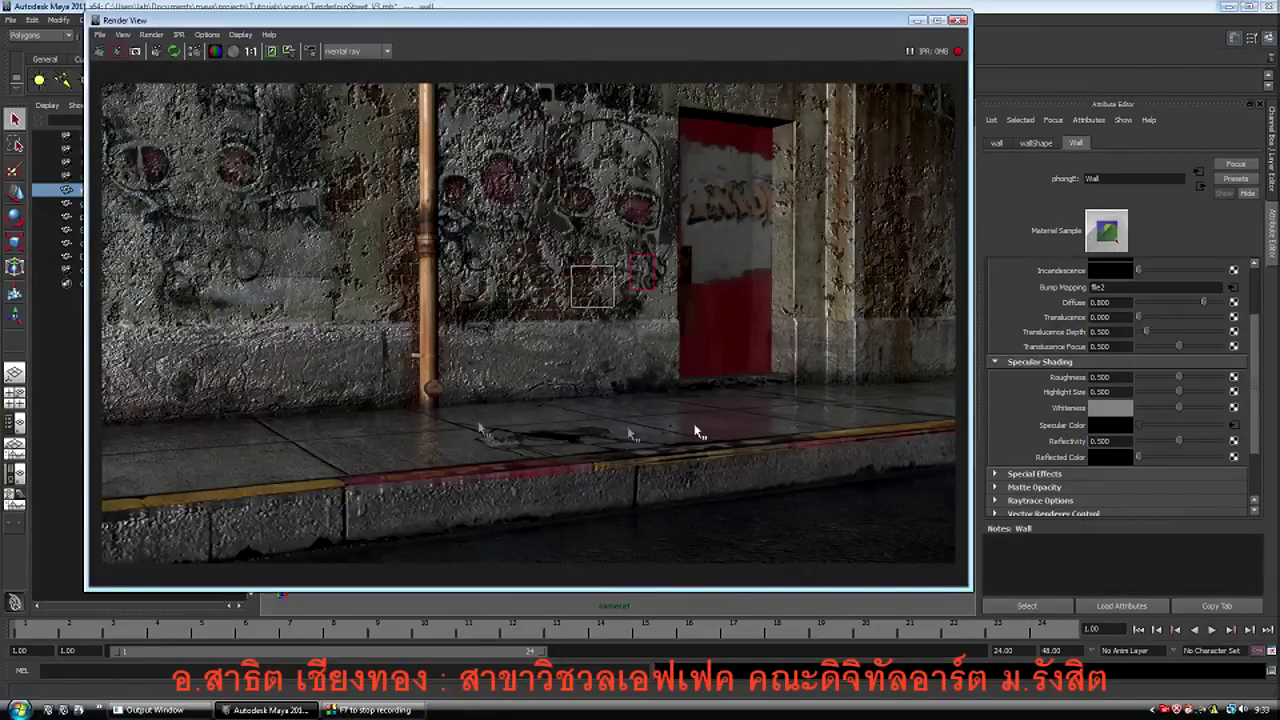
{"action": "left_click", "coordinate": [917, 20]}
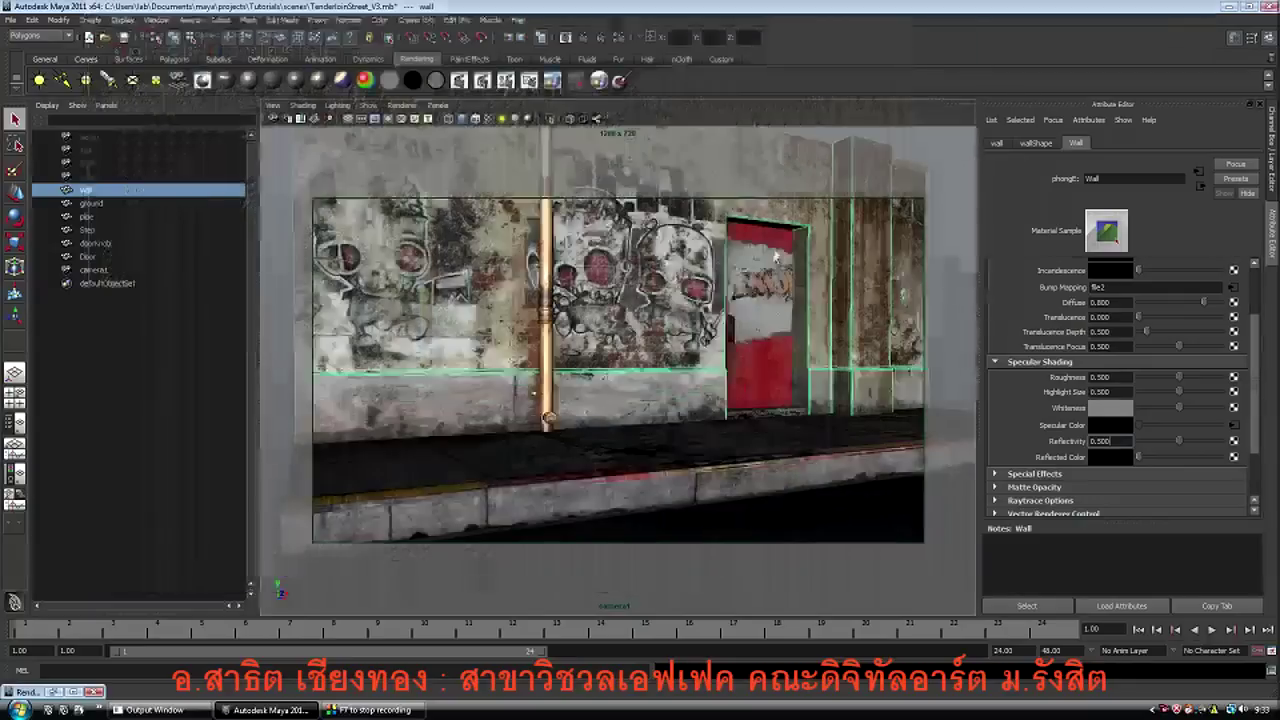
{"action": "left_click", "coordinate": [1092, 441]}
{"action": "type", "text": ".1"}
{"action": "key", "text": "Return"}
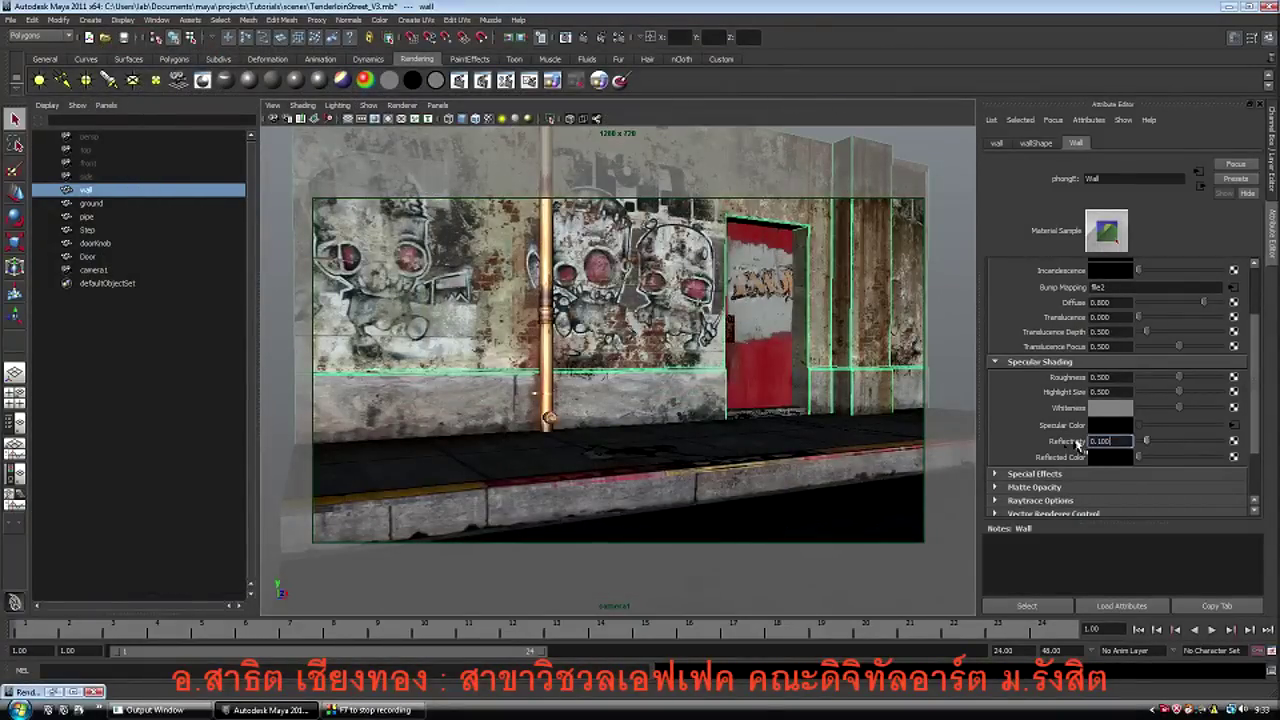
Set the door material's reflectivity to 0.1, and close the Render View after checking the updated render
{"action": "left_click", "coordinate": [796, 345]}
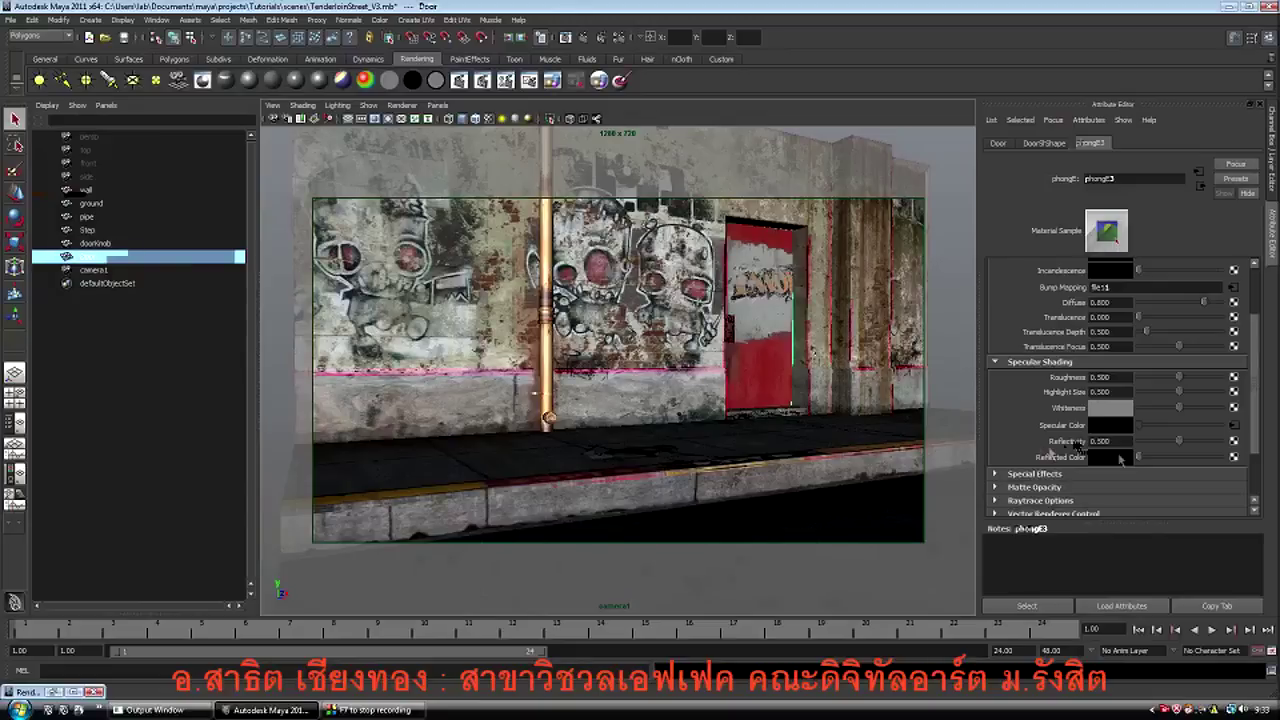
{"action": "left_click_drag", "start_coordinate": [1112, 441], "coordinate": [1051, 438]}
{"action": "type", "text": ".1"}
{"action": "key", "text": "Return"}
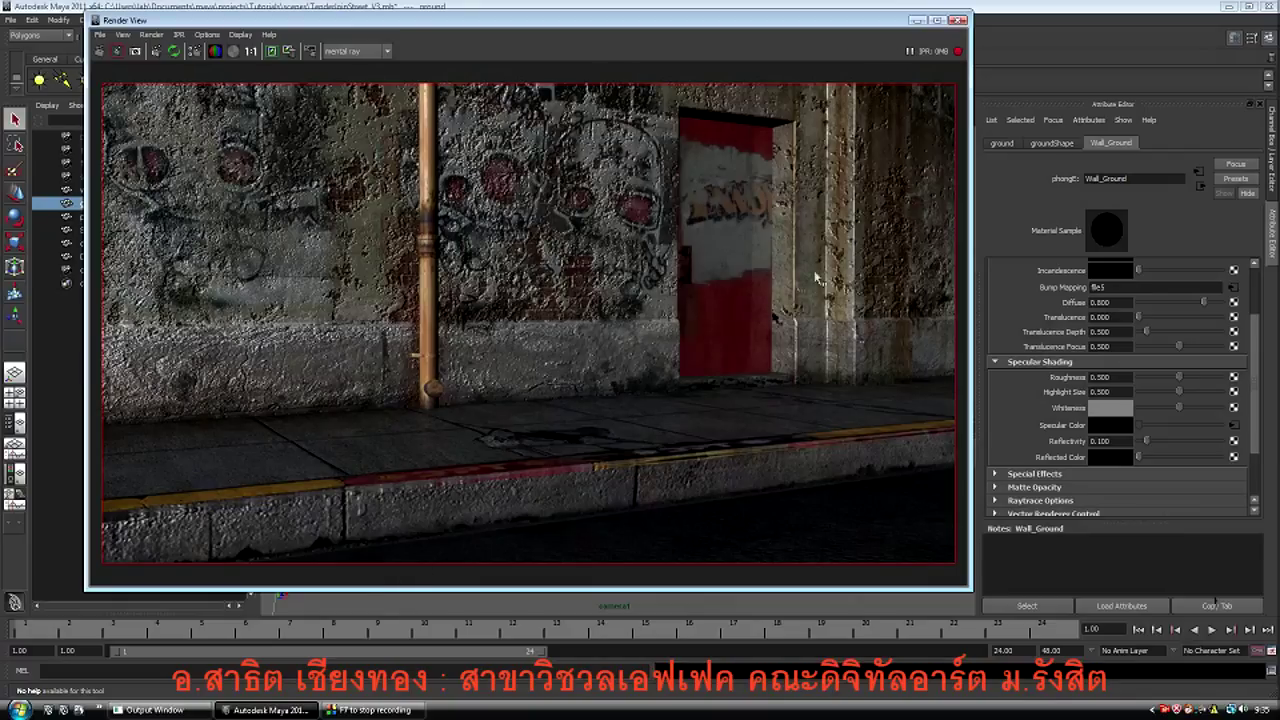
{"action": "left_click", "coordinate": [961, 19]}
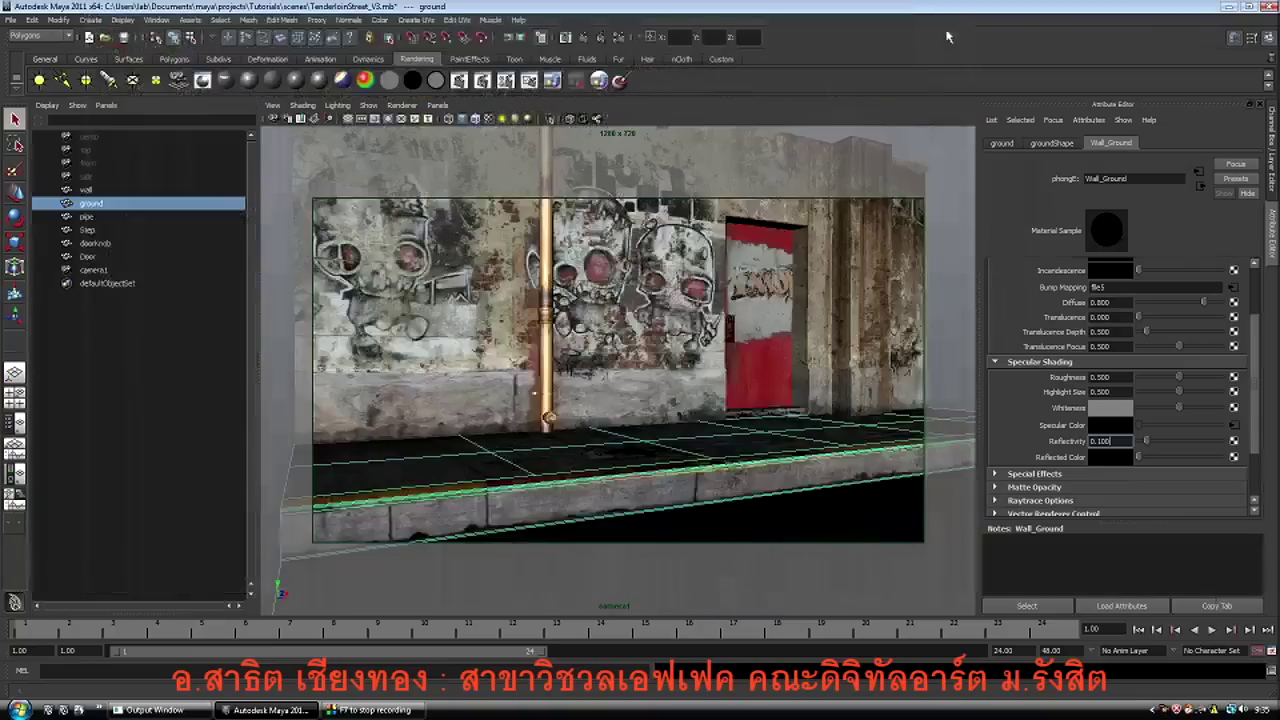
Lock camera1's translate and rotate channels
{"action": "left_click", "coordinate": [93, 270]}
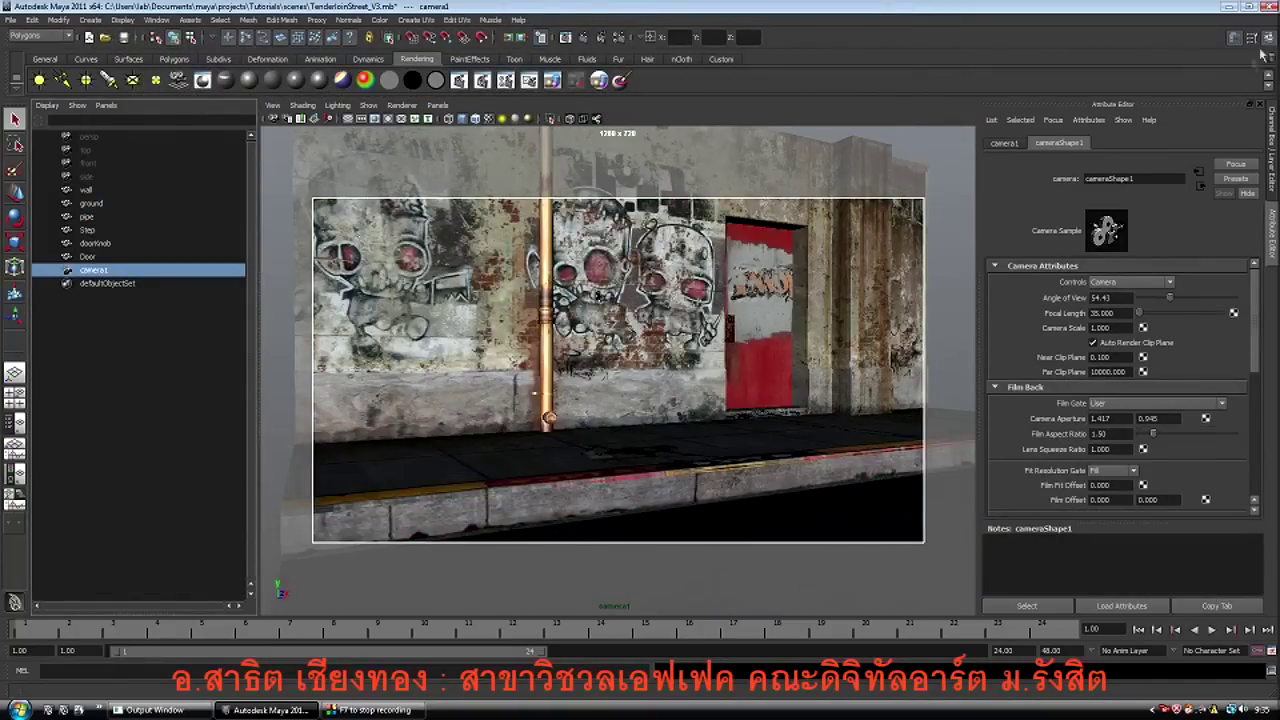
{"action": "left_click", "coordinate": [1272, 145]}
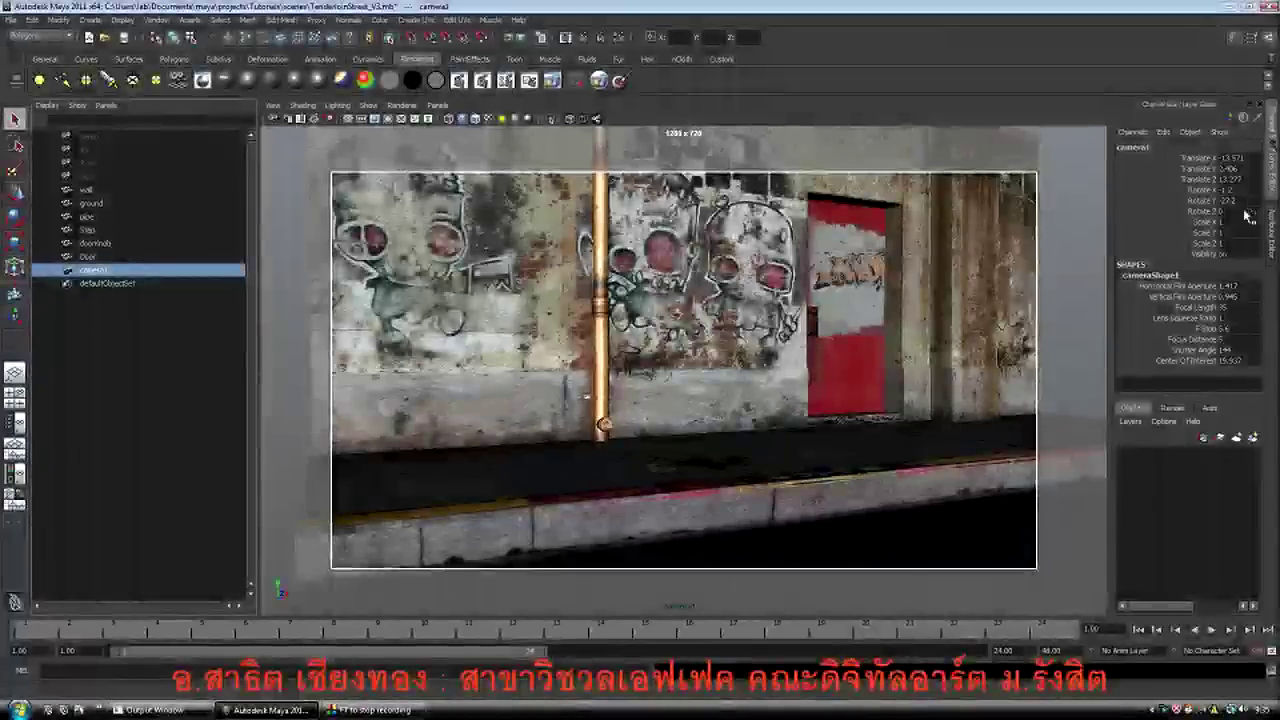
{"action": "left_click", "coordinate": [1203, 158]}
{"action": "left_click_drag", "start_coordinate": [1205, 160], "coordinate": [1199, 213]}
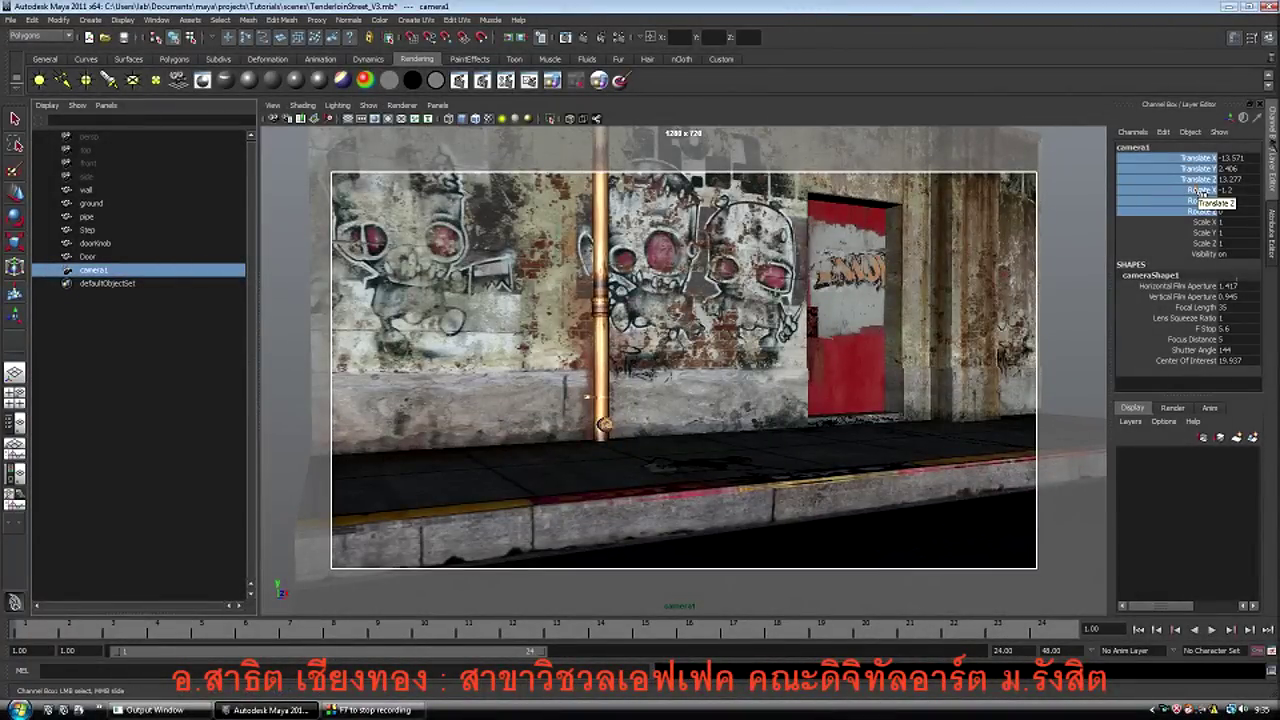
{"action": "right_click", "coordinate": [1200, 191]}
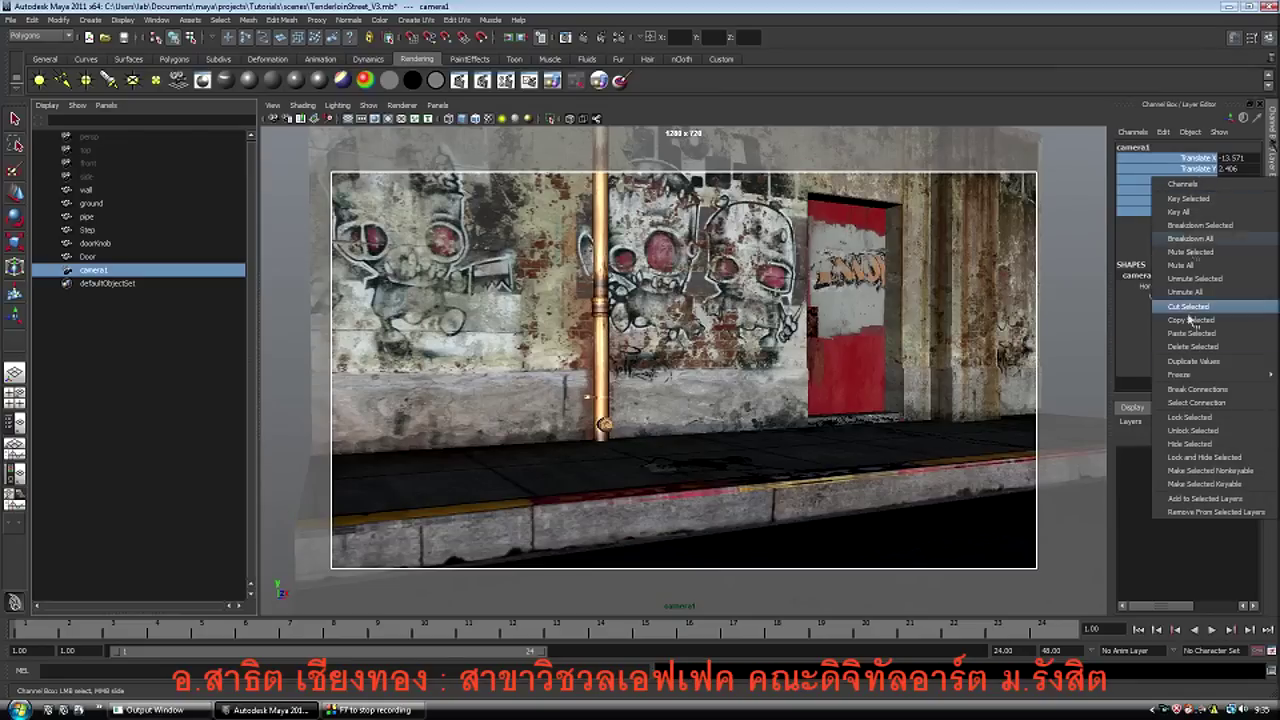
{"action": "left_click", "coordinate": [1192, 417]}
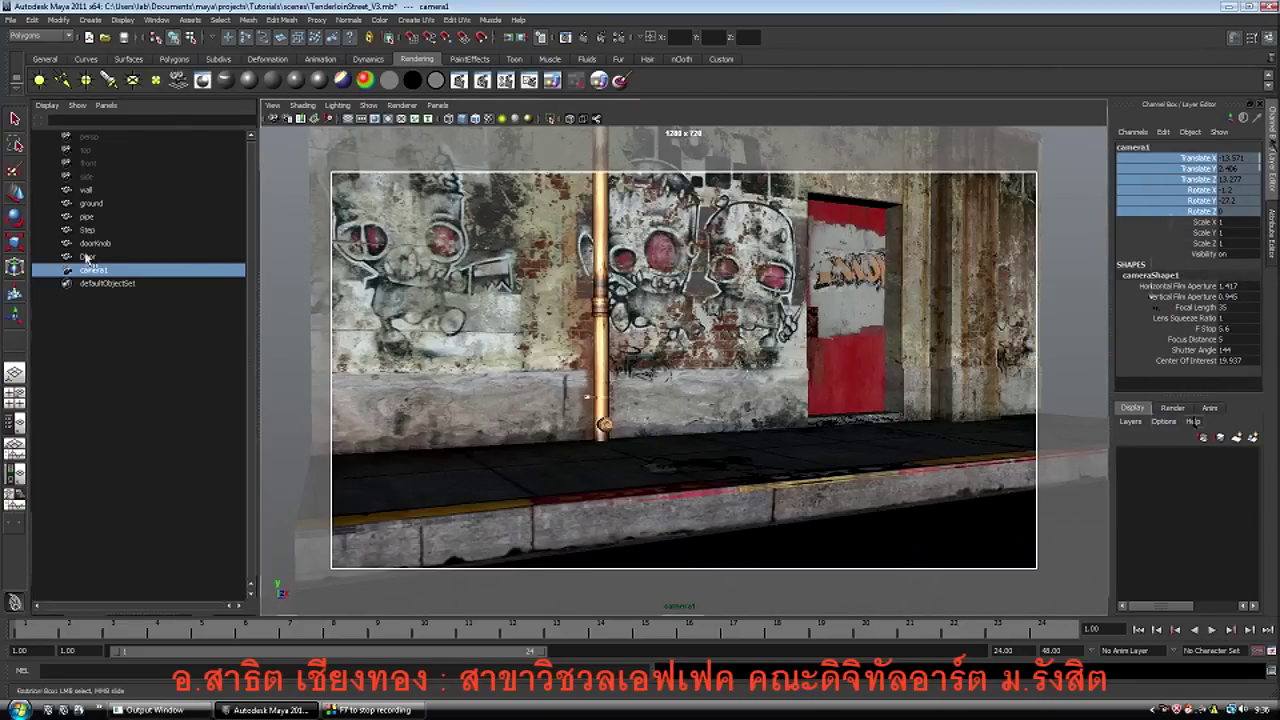
Switch to the perspective view, orbit to find camera1, and try to rotate the locked camera
{"action": "left_click", "coordinate": [15, 373]}
{"action": "left_click_drag", "start_coordinate": [390, 388], "coordinate": [477, 391], "text": "alt"}
{"action": "right_click_drag", "start_coordinate": [477, 391], "coordinate": [236, 390], "text": "alt"}
{"action": "middle_click_drag", "start_coordinate": [366, 384], "coordinate": [406, 354], "text": "alt"}
{"action": "left_click", "coordinate": [15, 218]}
{"action": "left_click_drag", "start_coordinate": [452, 540], "coordinate": [523, 514], "text": "alt"}
Look through the selected camera1 in the single large view and return to the Select tool
{"action": "left_click", "coordinate": [208, 105]}
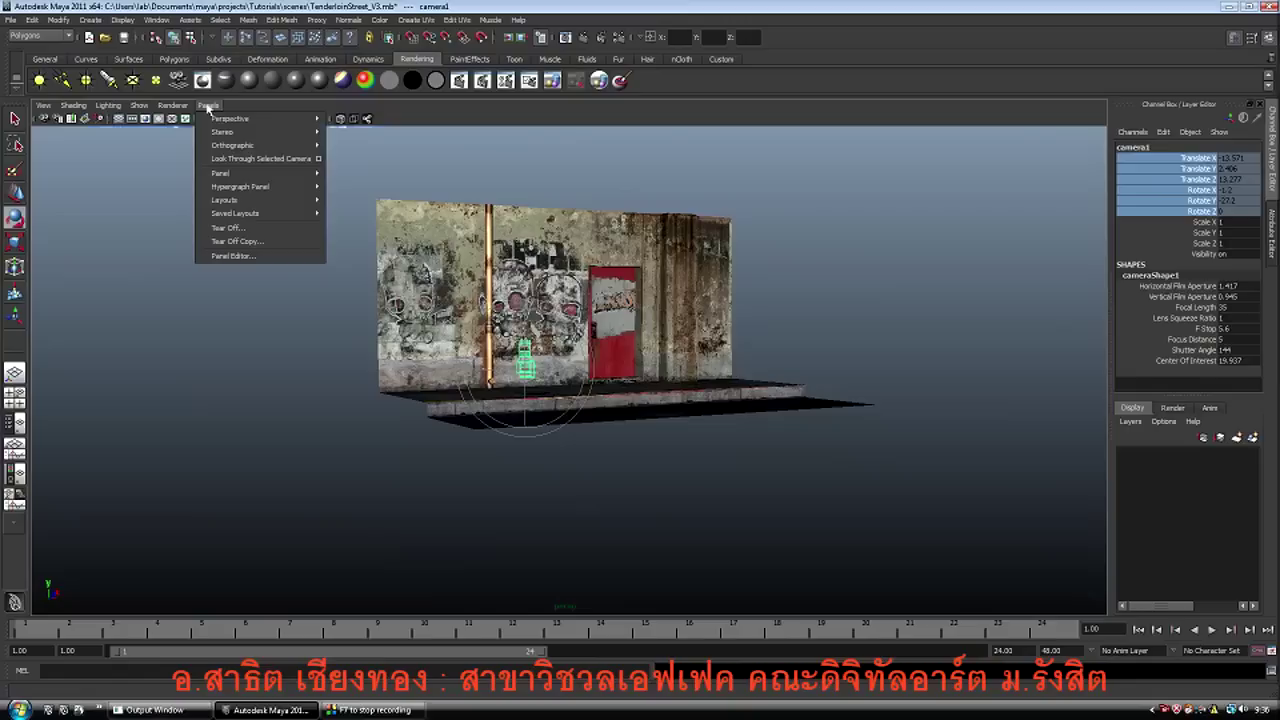
{"action": "left_click", "coordinate": [230, 158]}
{"action": "key", "text": "q"}
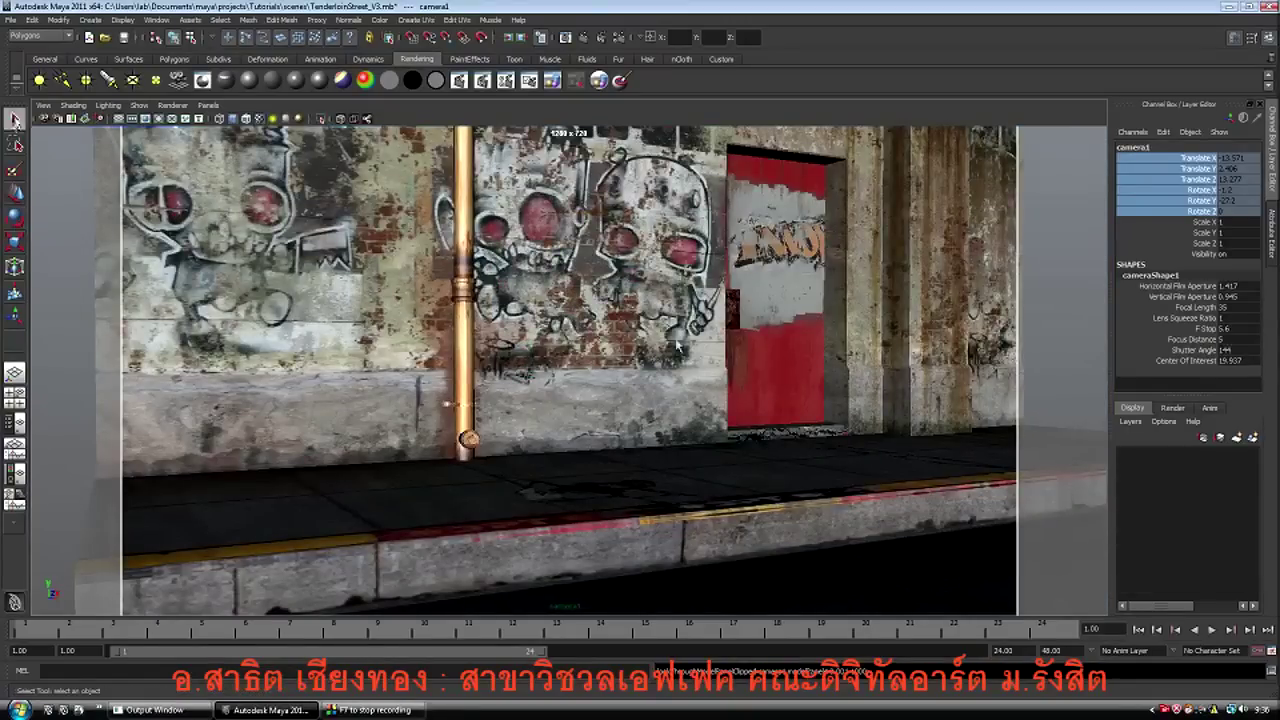
Unlock camera1's translate and rotate channels and key them at frame 1
{"action": "right_click", "coordinate": [1182, 190]}
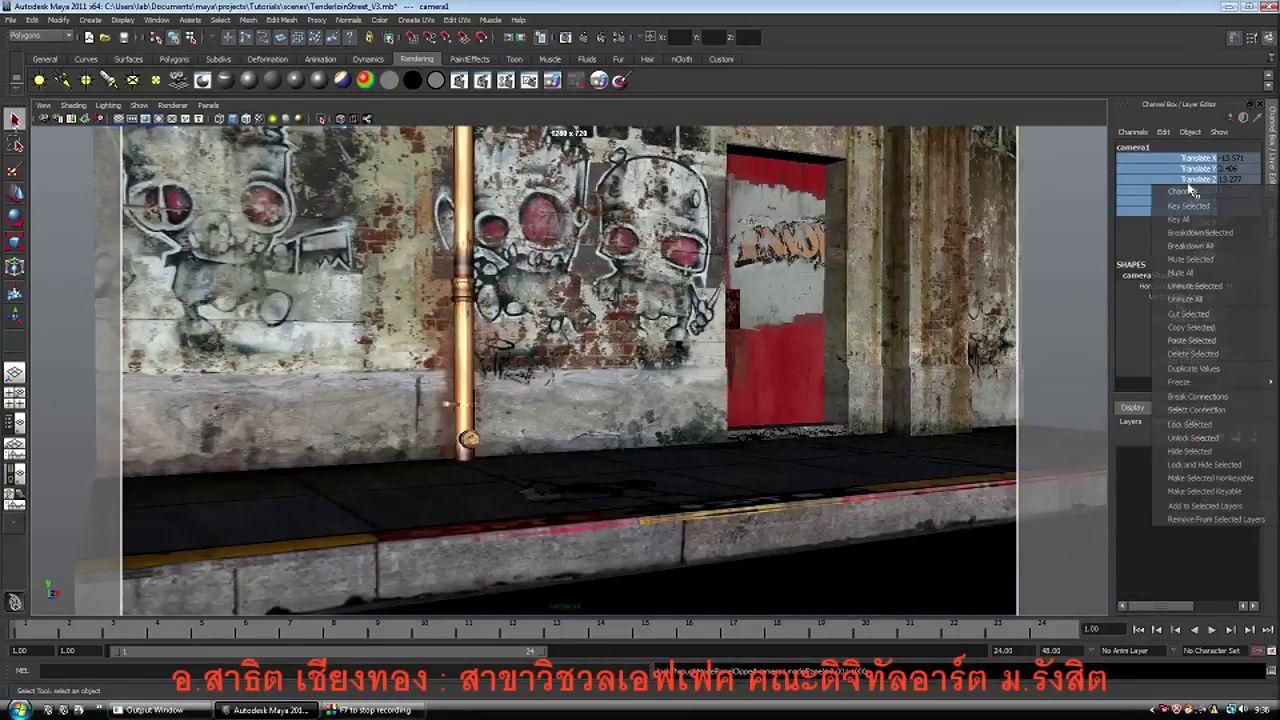
{"action": "left_click", "coordinate": [1188, 425]}
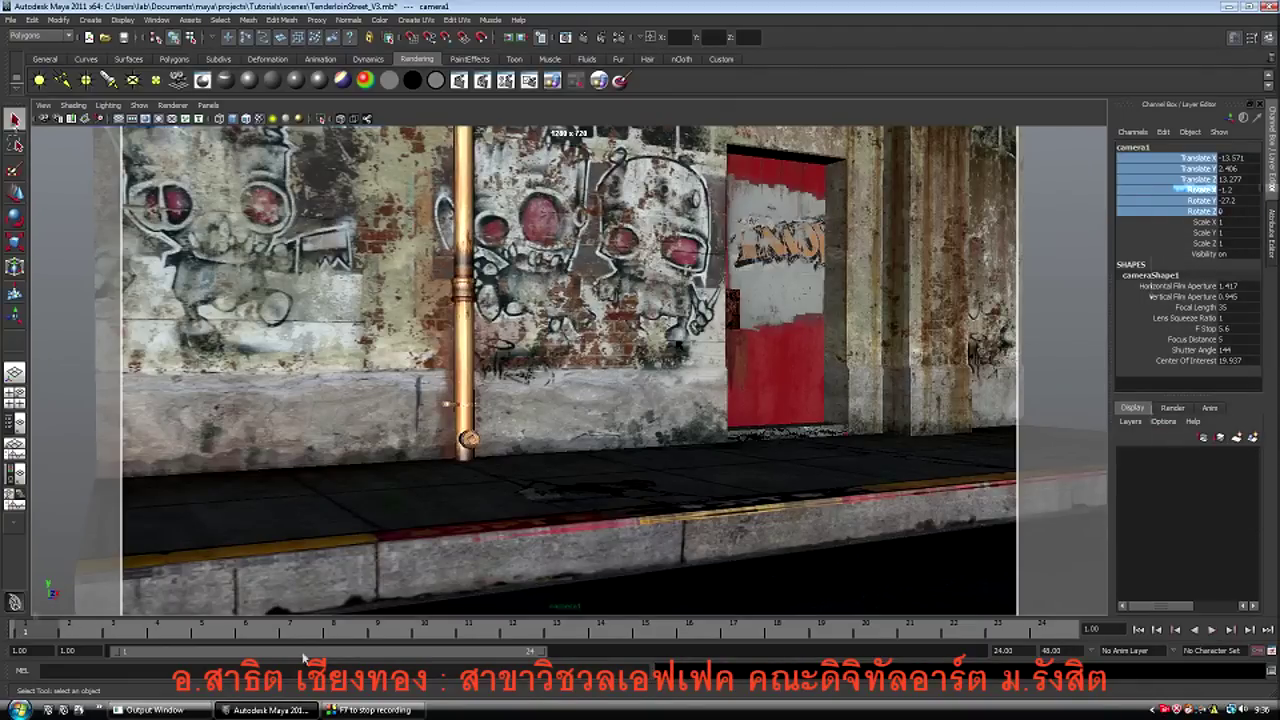
{"action": "right_click", "coordinate": [1190, 210]}
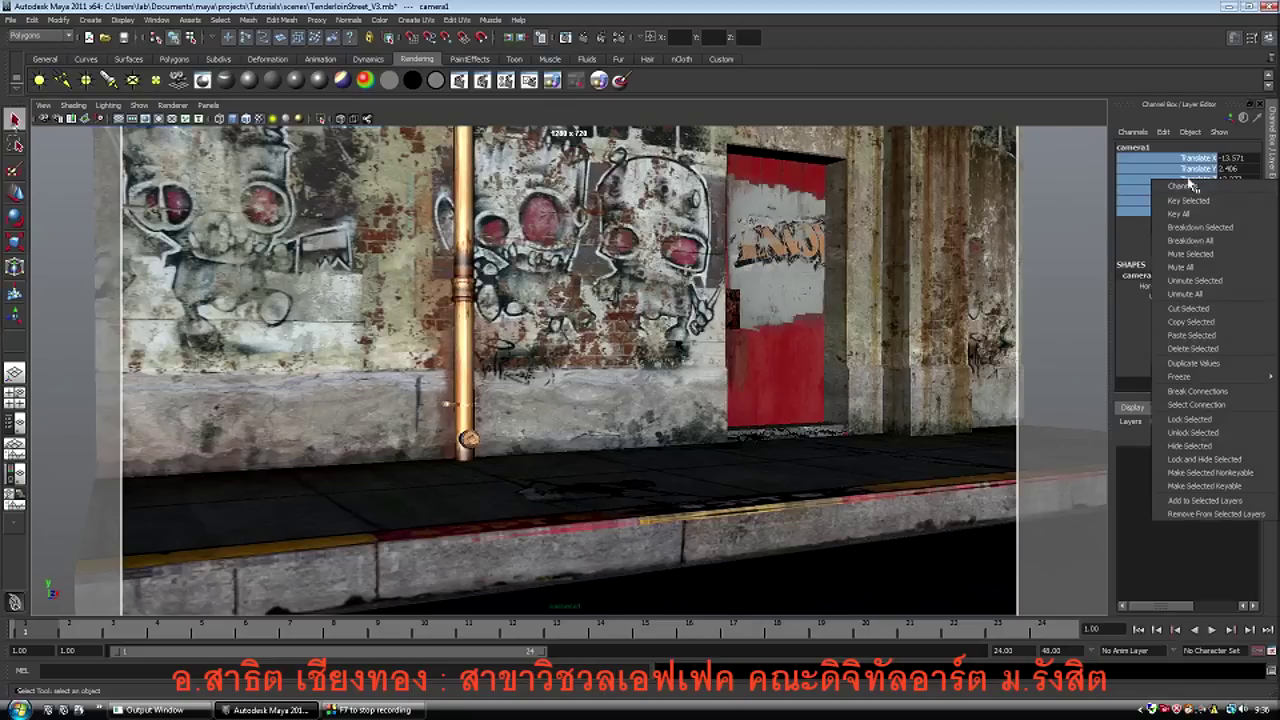
{"action": "left_click", "coordinate": [1190, 201]}
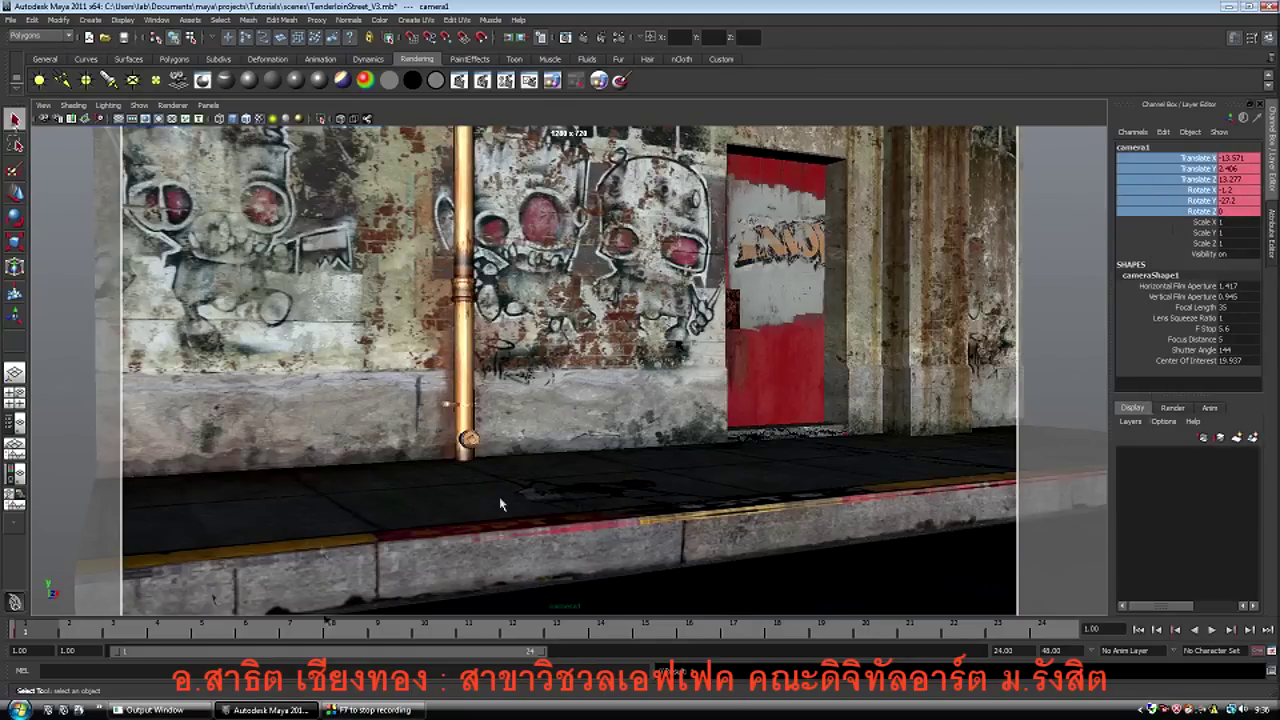
Test the keyed shot by orbiting camera1 away from it and recalling frame 1
{"action": "left_click_drag", "start_coordinate": [618, 449], "coordinate": [326, 619], "text": "alt"}
{"action": "right_click_drag", "start_coordinate": [636, 457], "coordinate": [443, 409], "text": "alt"}
{"action": "left_click_drag", "start_coordinate": [655, 390], "coordinate": [614, 451], "text": "alt"}
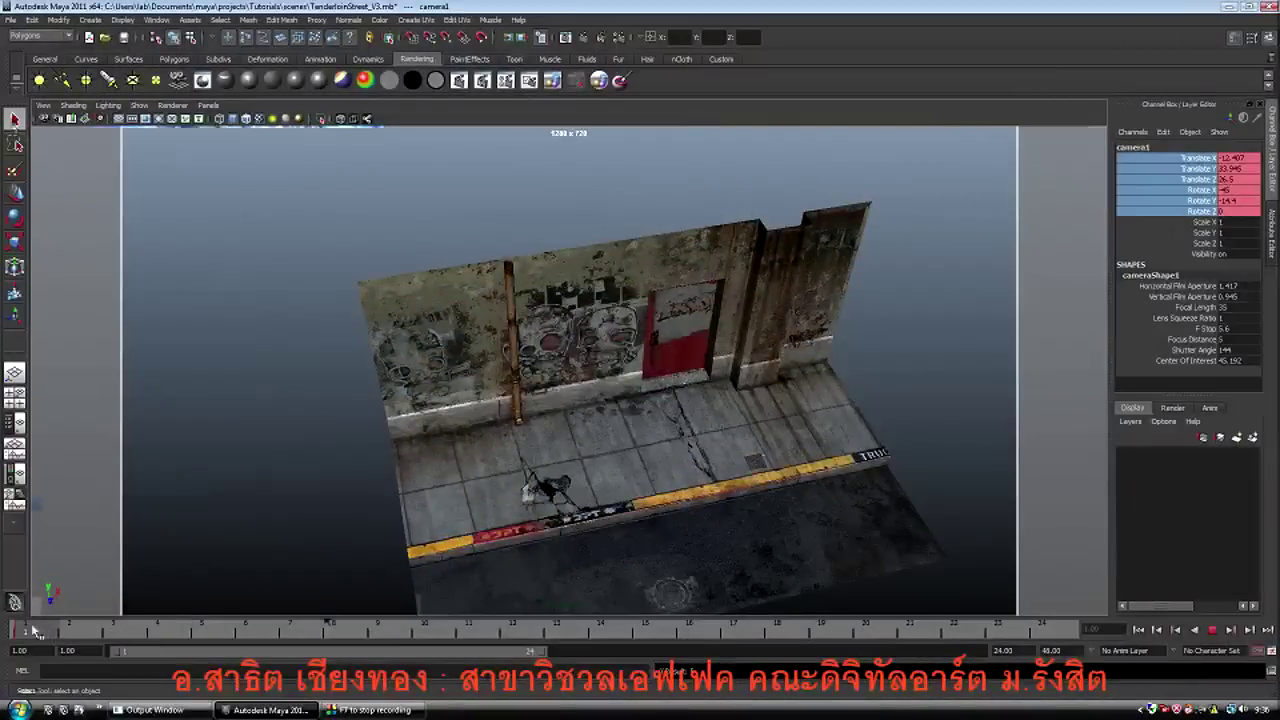
{"action": "mouse_move", "coordinate": [34, 631]}
{"action": "left_mouse_down"}
{"action": "mouse_move", "coordinate": [153, 630]}
{"action": "mouse_move", "coordinate": [27, 629]}
{"action": "left_mouse_up"}
{"action": "left_click_drag", "start_coordinate": [436, 490], "coordinate": [483, 450], "text": "alt"}
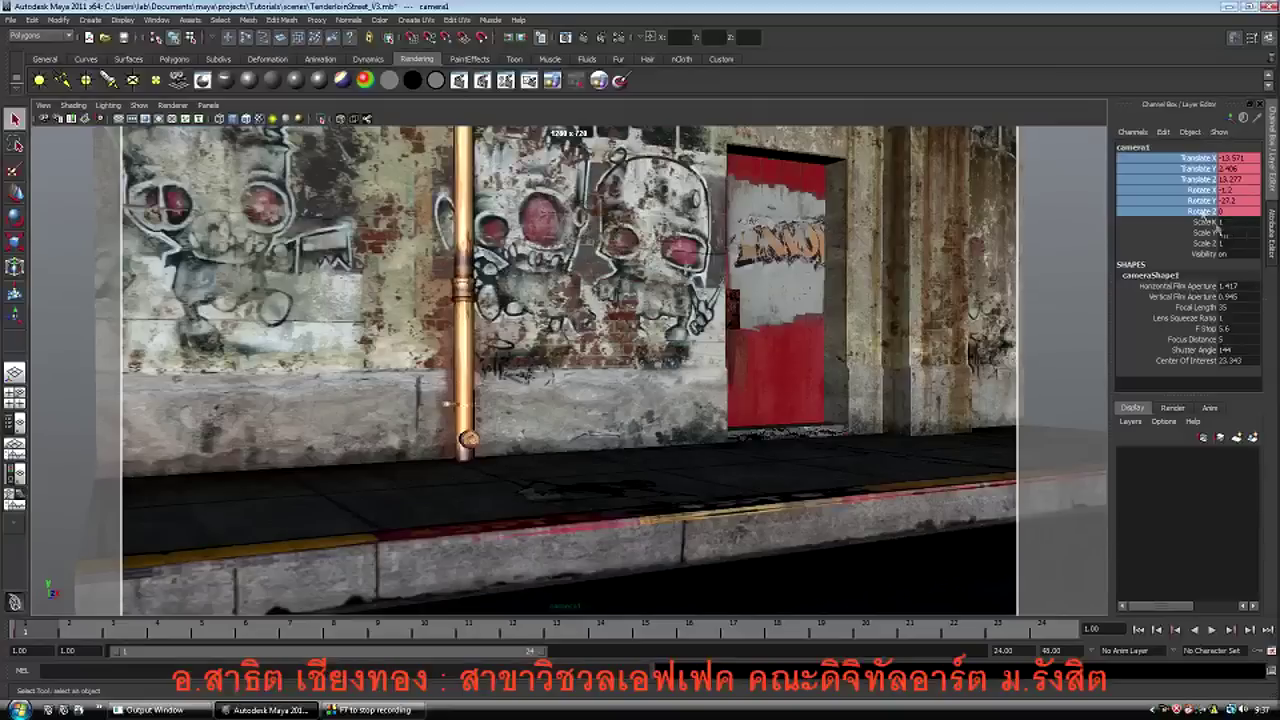
Key camera1's translate and rotate channels again at frame 1, and check the shot with playback and scrubbing
{"action": "right_click", "coordinate": [1202, 182]}
{"action": "left_click", "coordinate": [1200, 204]}
{"action": "key", "text": "alt+v"}
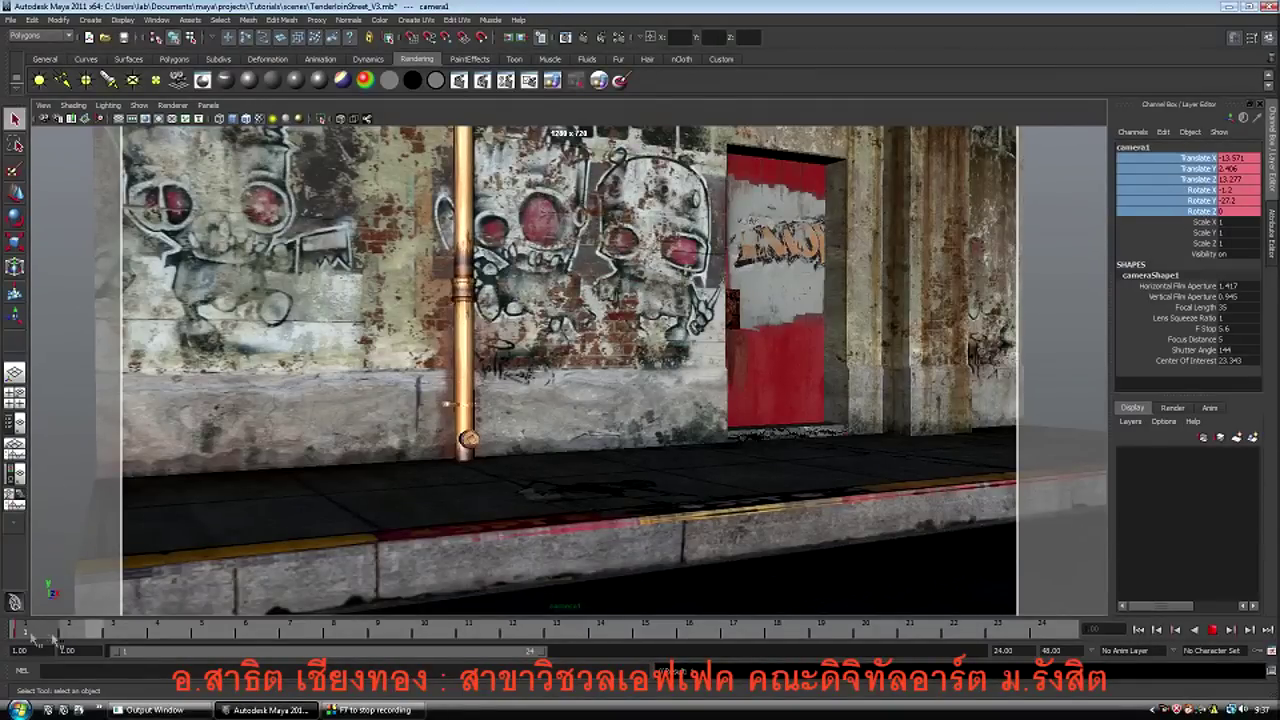
{"action": "left_click_drag", "start_coordinate": [147, 635], "coordinate": [7, 632]}
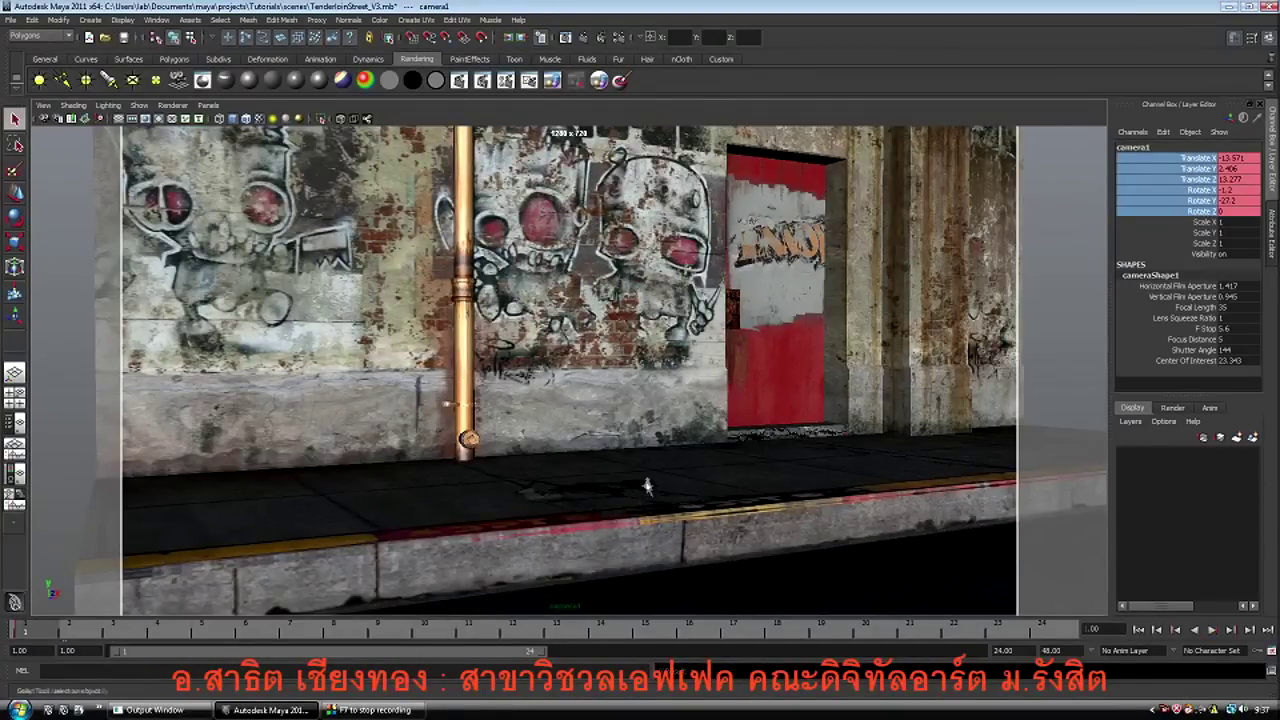
Move camera1 to high overhead angles and restore the keyed composition from frame 1 each time
{"action": "right_click_drag", "start_coordinate": [646, 486], "coordinate": [311, 451], "text": "alt"}
{"action": "left_click_drag", "start_coordinate": [645, 405], "coordinate": [570, 509], "text": "alt"}
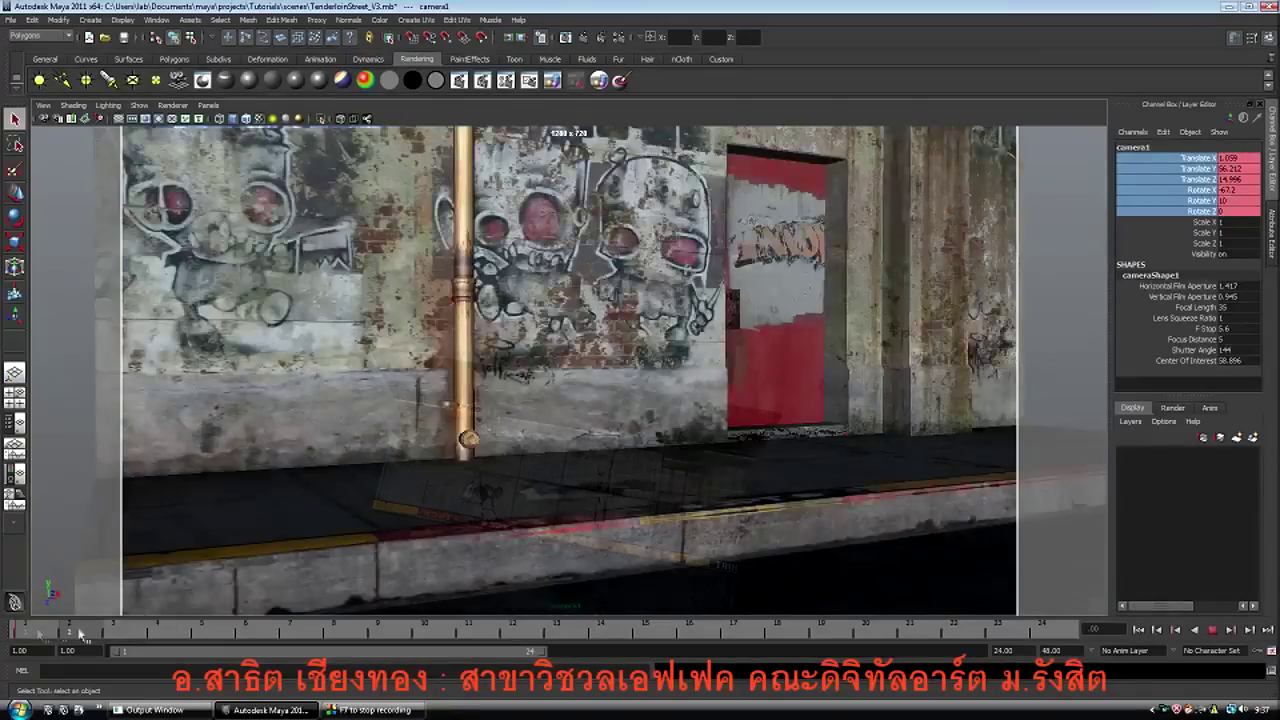
{"action": "key", "text": "alt+v"}
{"action": "left_click_drag", "start_coordinate": [42, 635], "coordinate": [20, 633]}
{"action": "left_click_drag", "start_coordinate": [561, 428], "coordinate": [451, 506], "text": "alt"}
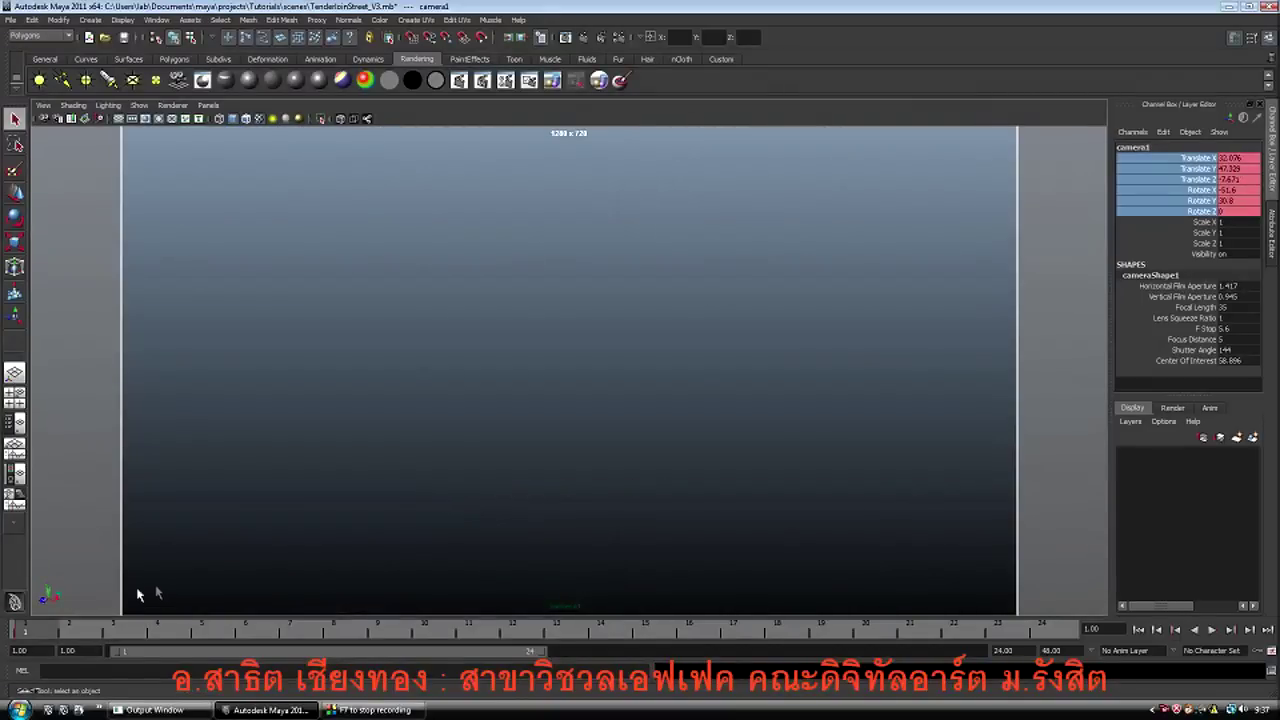
{"action": "mouse_move", "coordinate": [43, 630]}
{"action": "left_mouse_down"}
{"action": "mouse_move", "coordinate": [82, 633]}
{"action": "mouse_move", "coordinate": [28, 623]}
{"action": "left_mouse_up"}
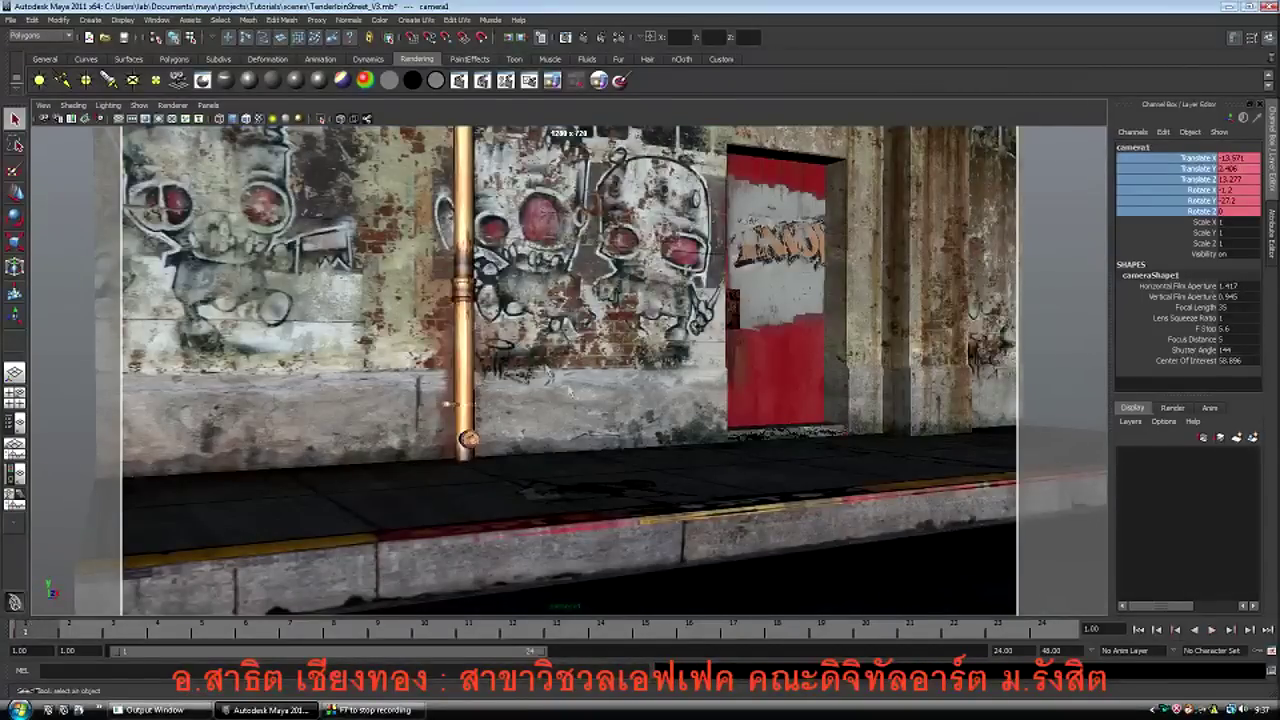